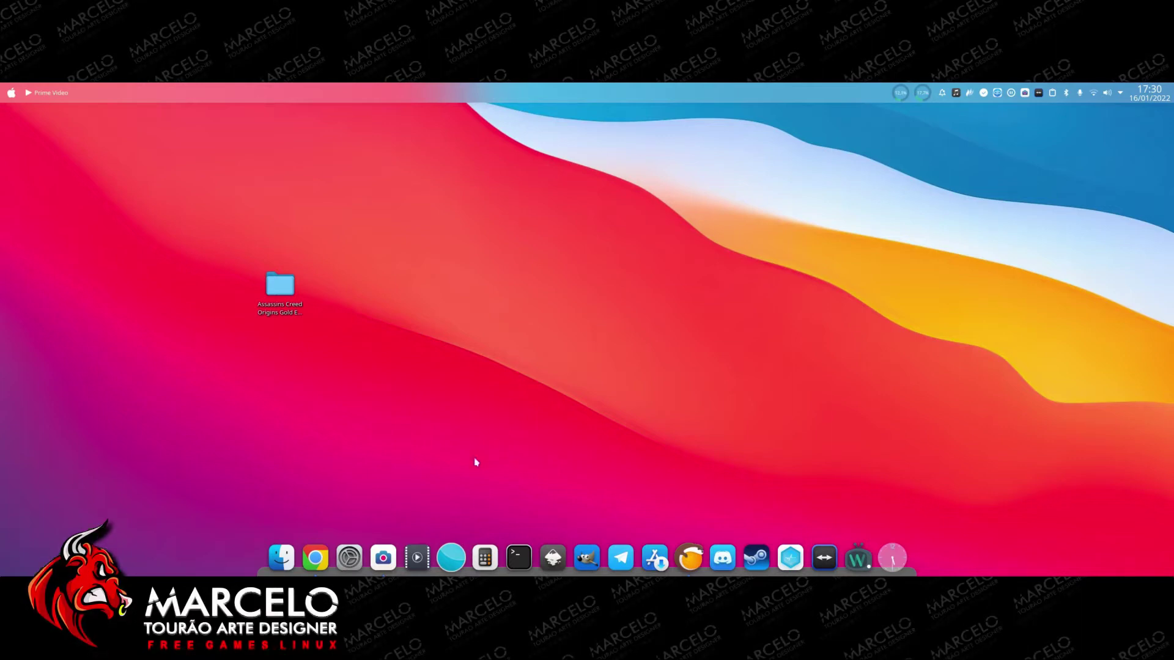
Open the Assassins Creed Origins Gold Edition folder from the desktop and reposition its window.
double_click(280, 288)
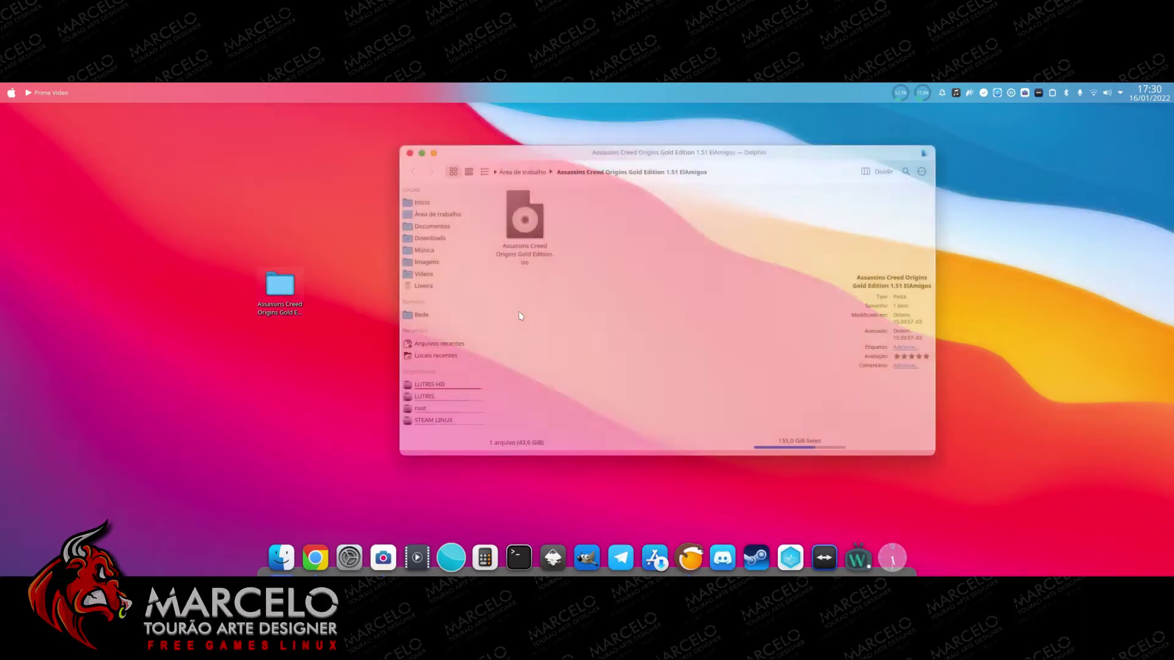
drag(575, 152, 504, 144)
click(691, 548)
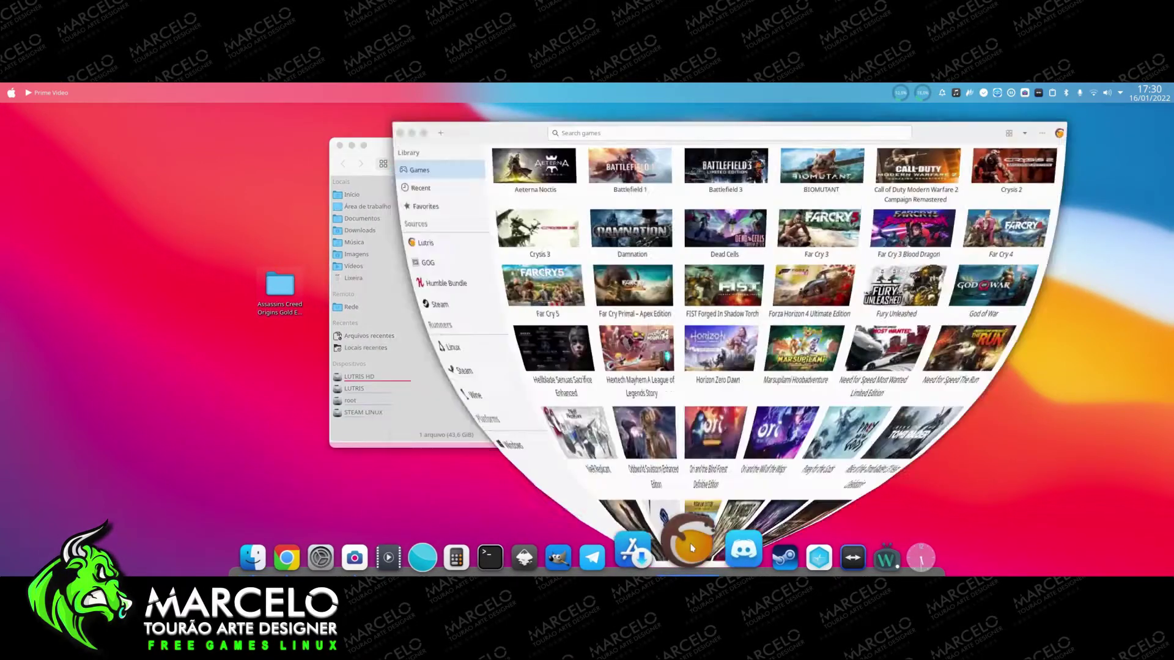
click(691, 548)
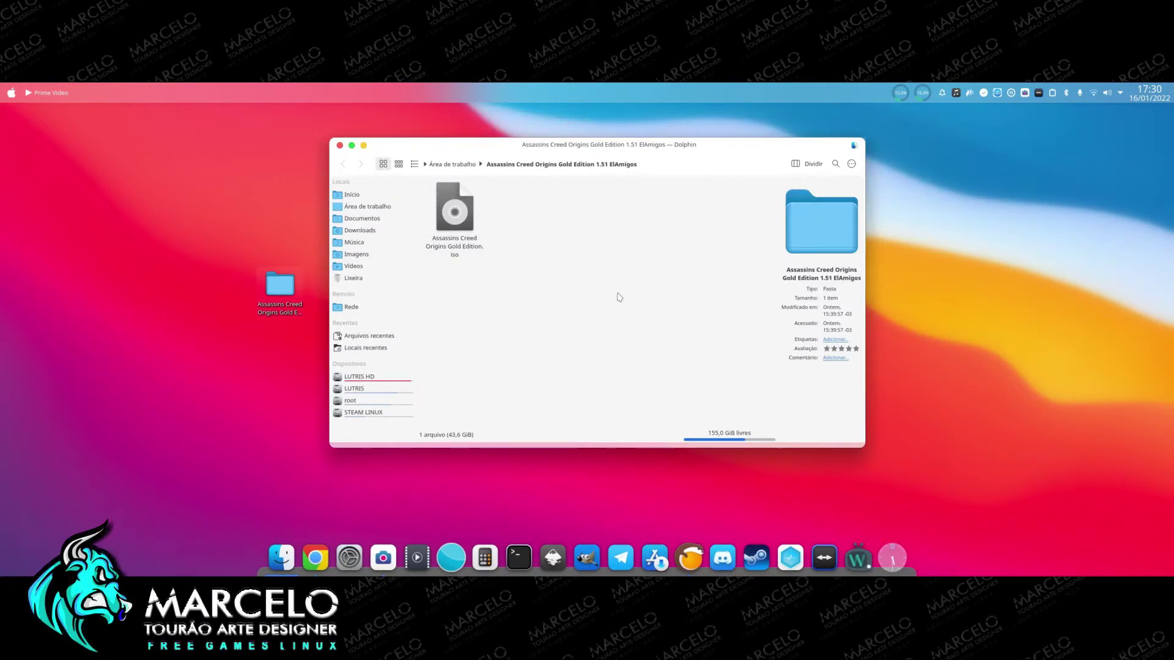
click(693, 545)
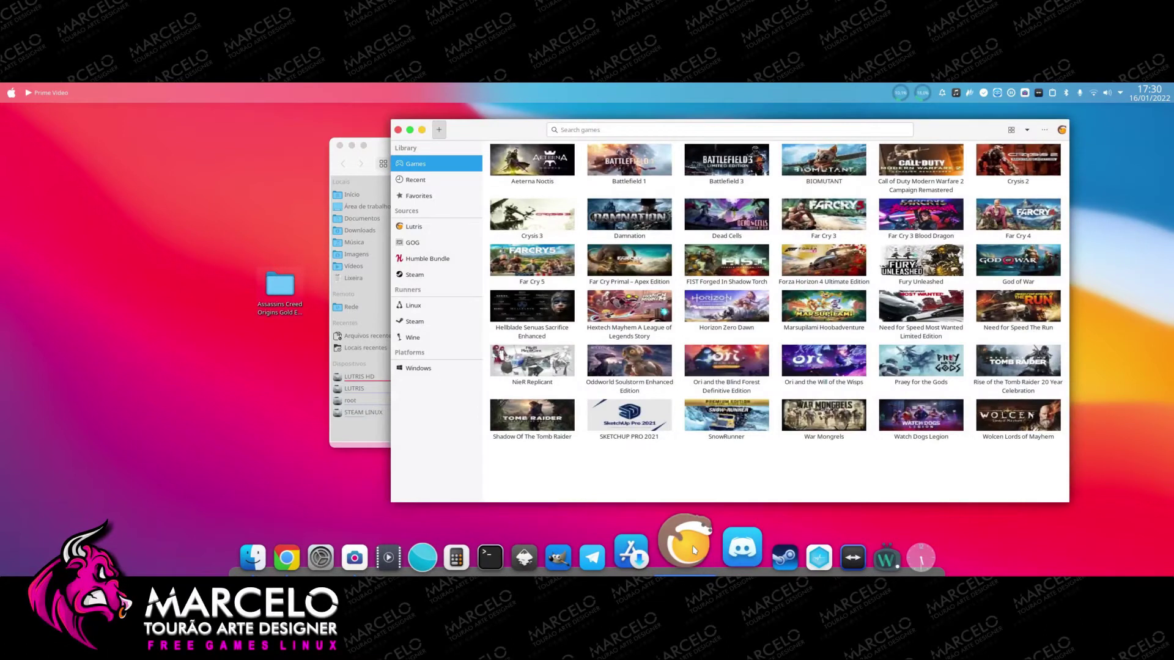
click(692, 545)
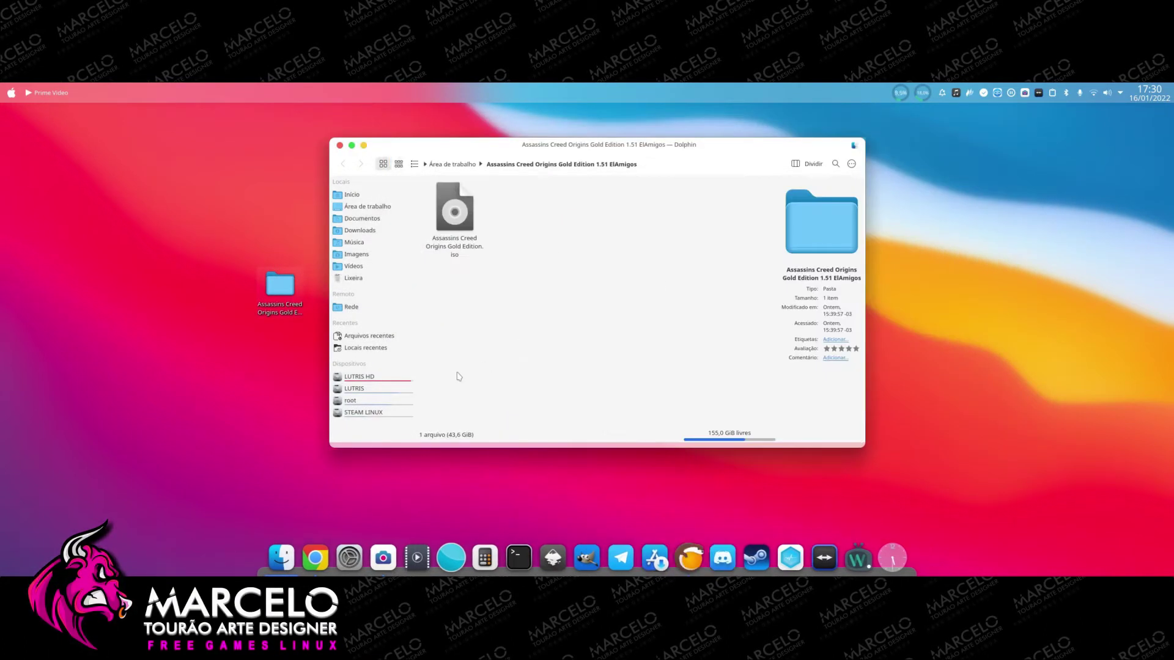
Mount Assassins Creed Origins Gold Edition.iso with Montador de imagem de disco, view the AC Origins volume's contents and minimize the window.
mouse_move(471, 201)
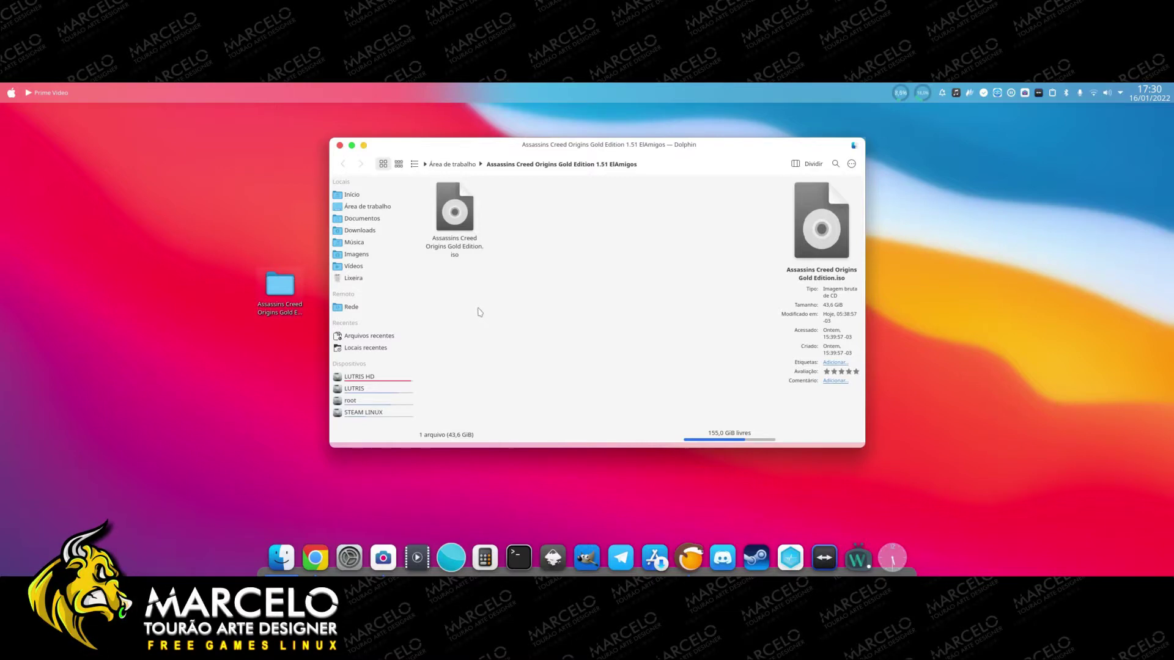
right_click(452, 218)
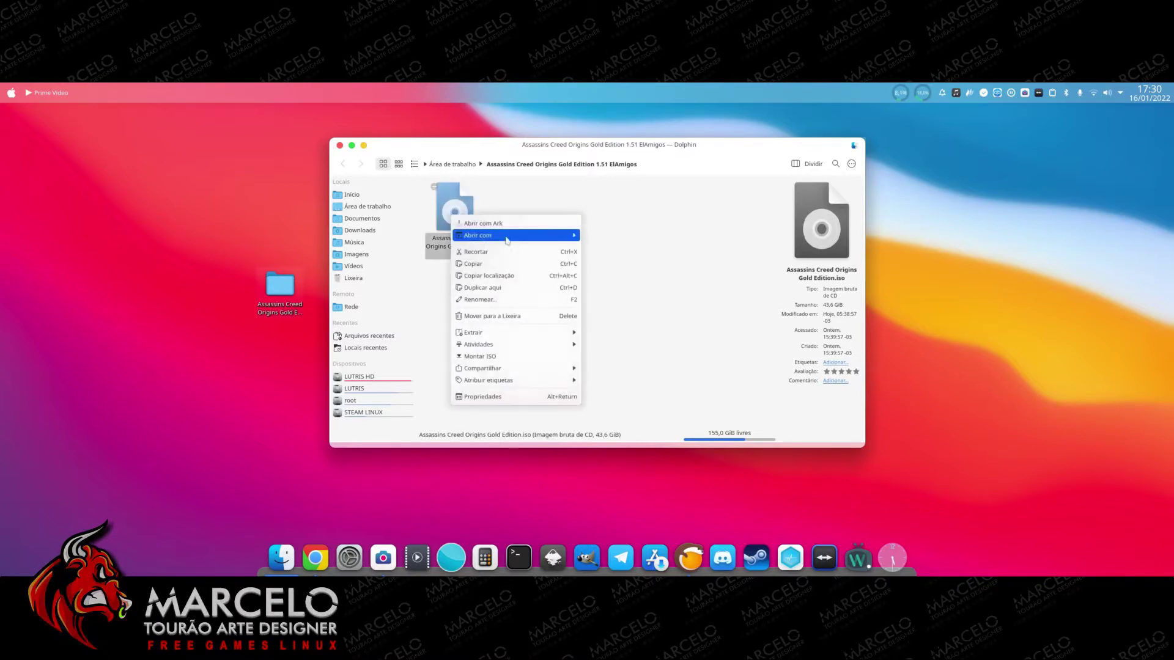
mouse_move(528, 237)
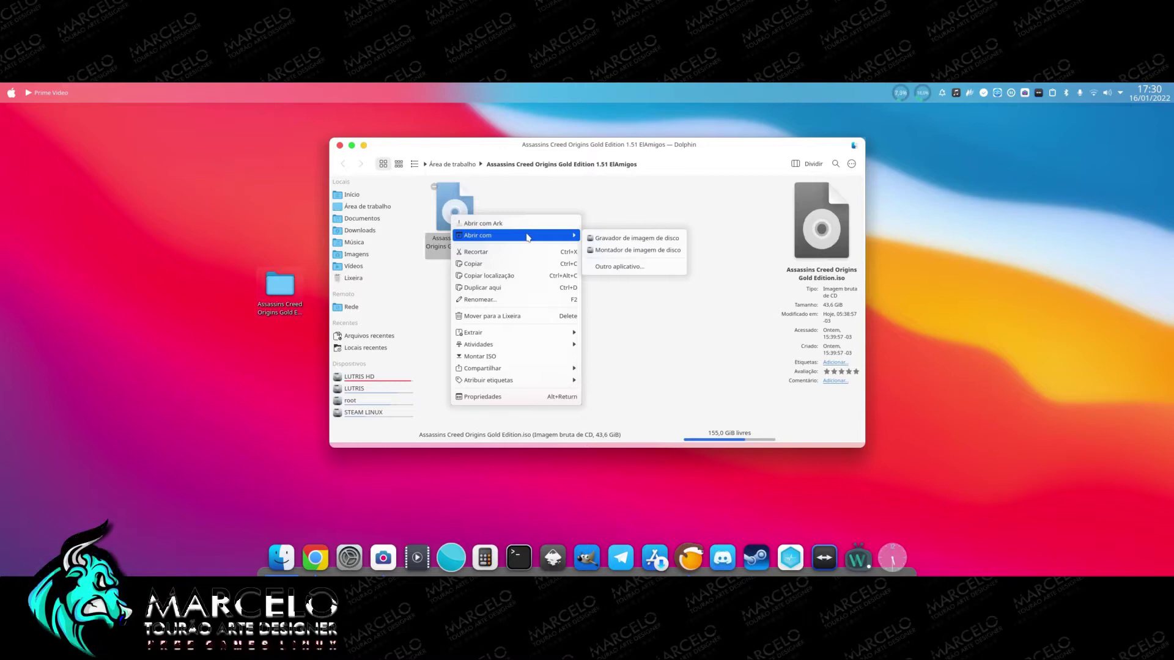
click(463, 212)
right_click(464, 216)
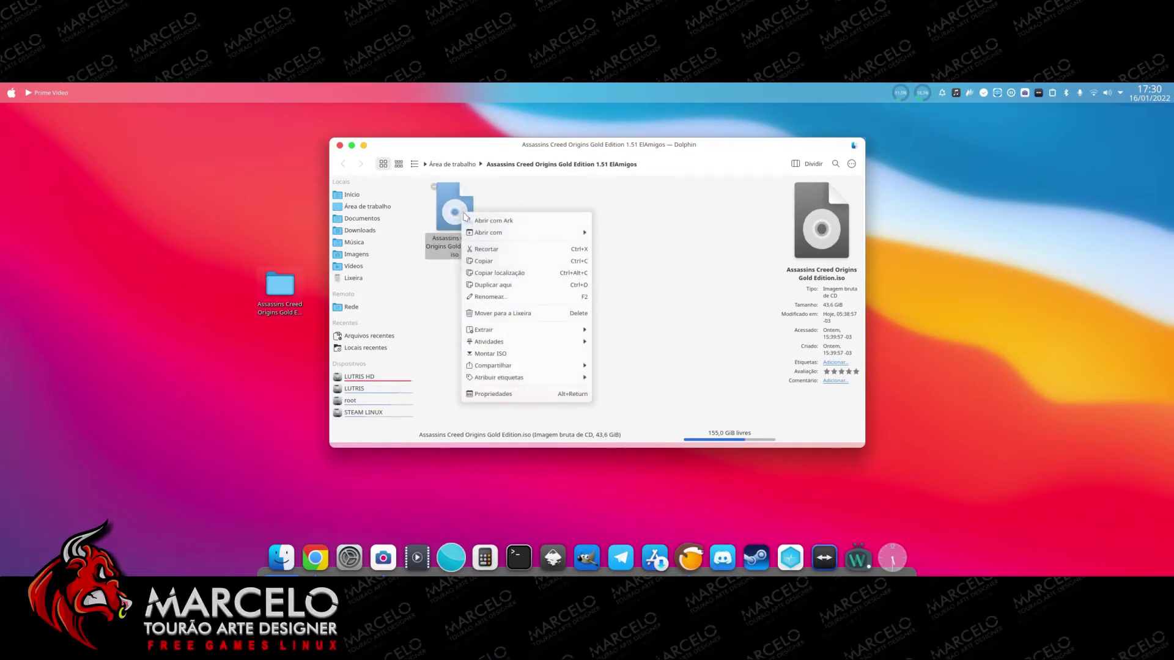
mouse_move(553, 233)
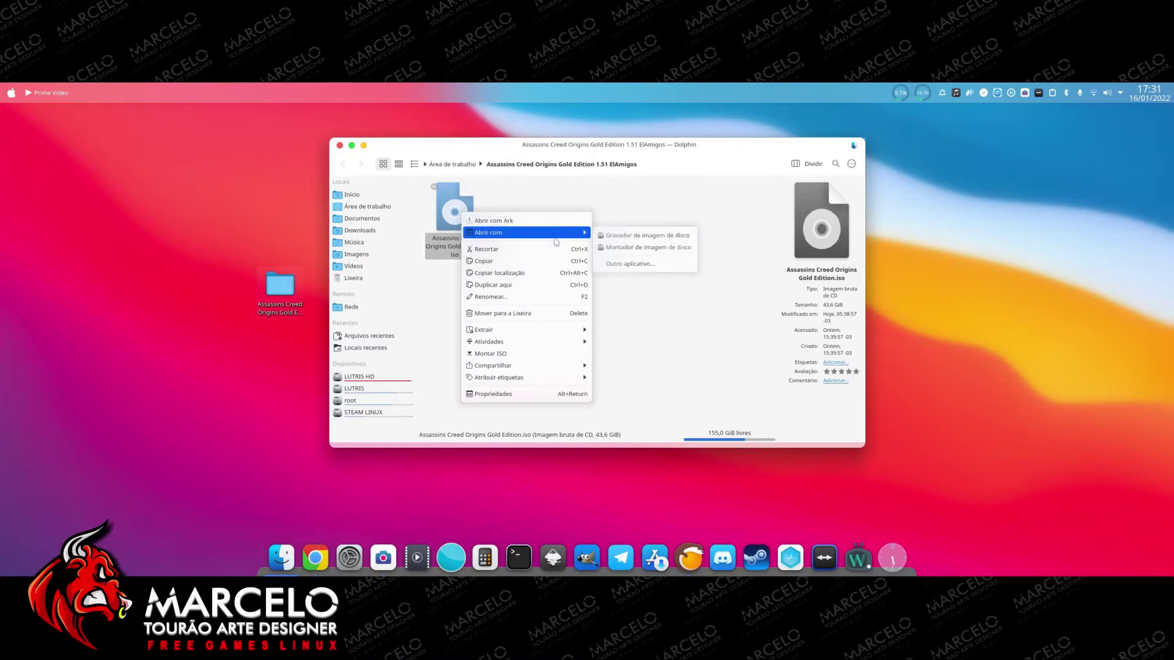
click(650, 247)
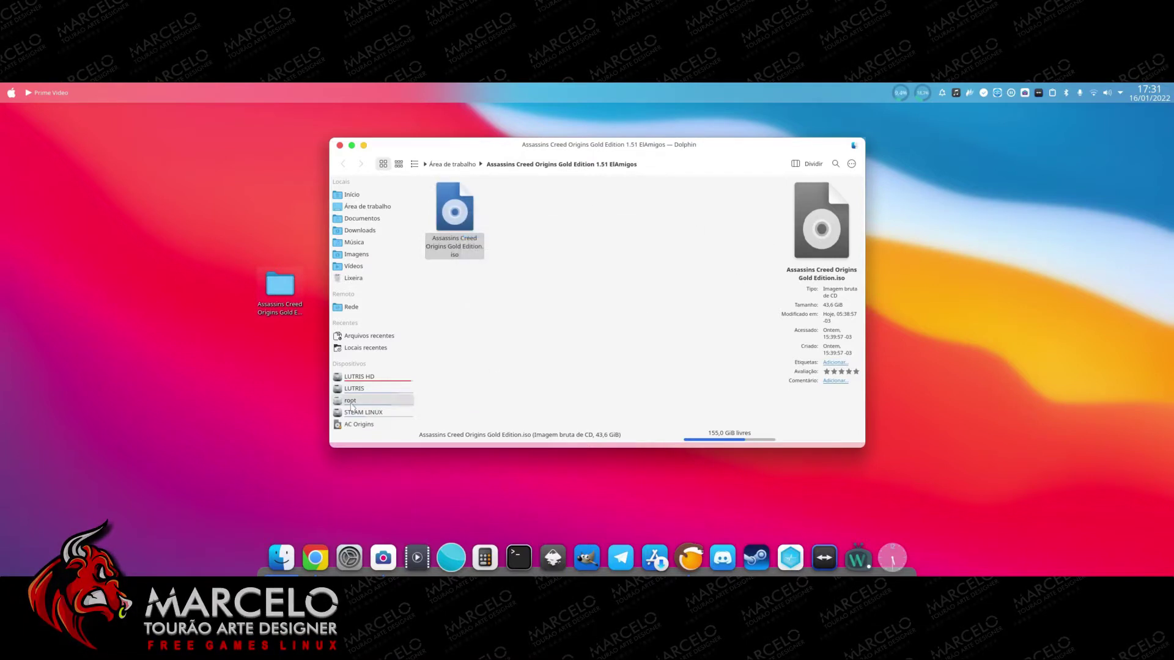
click(361, 424)
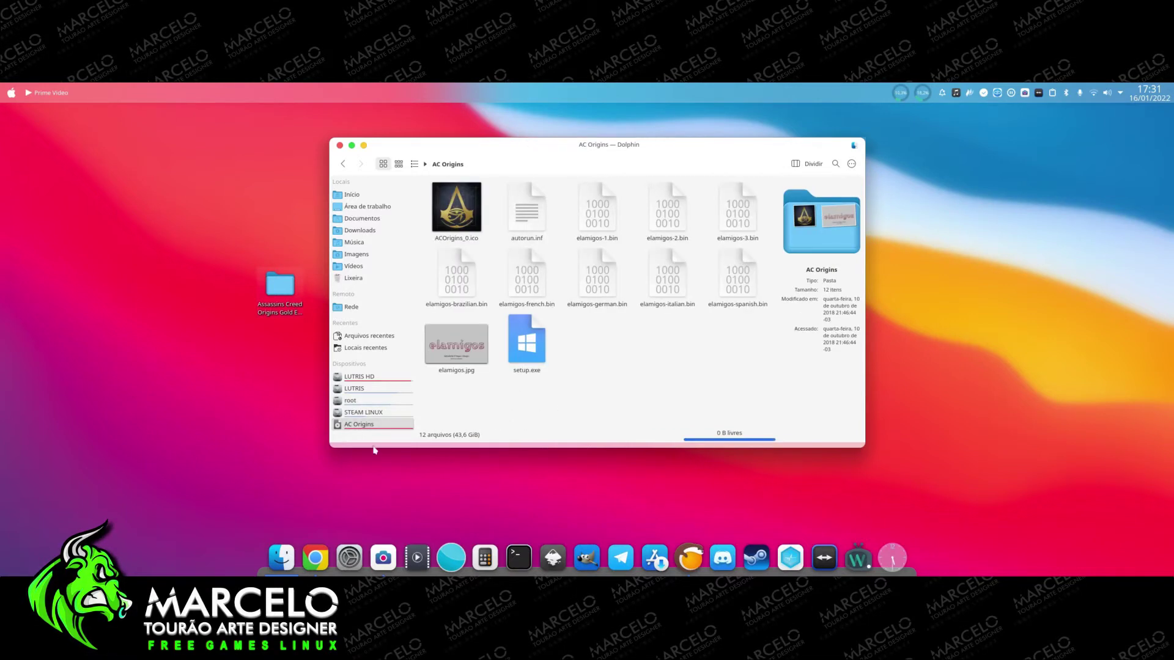
click(363, 146)
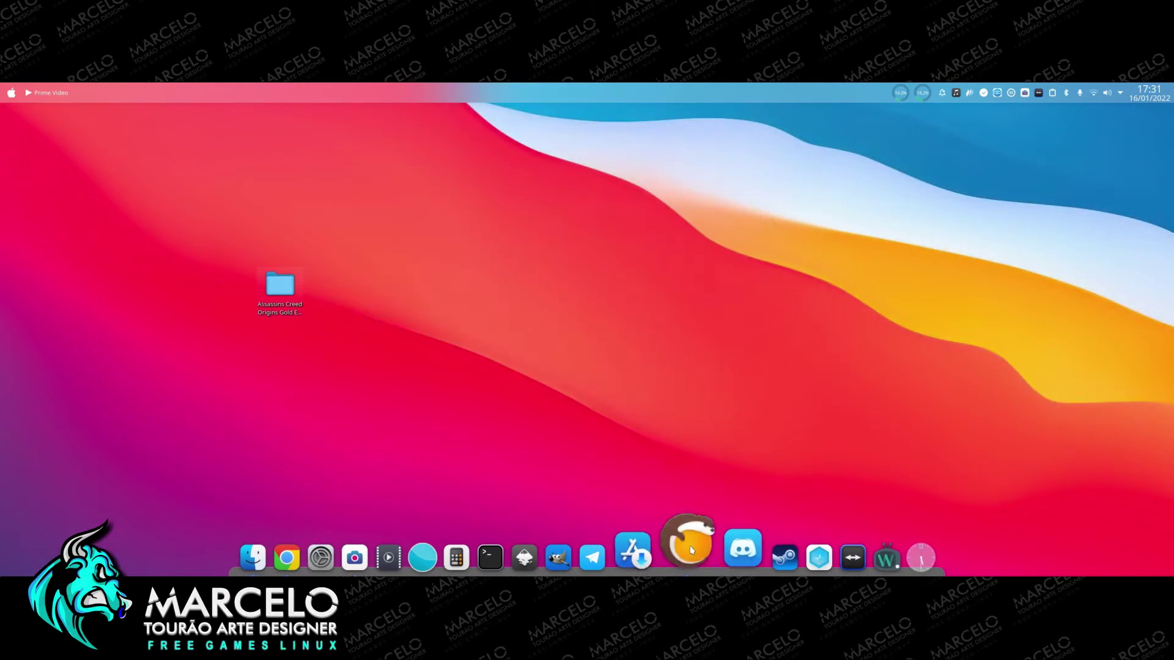
Bring up Lutris and copy the text "Assassins Creed Origins" from the desktop folder's name without renaming the folder.
click(690, 545)
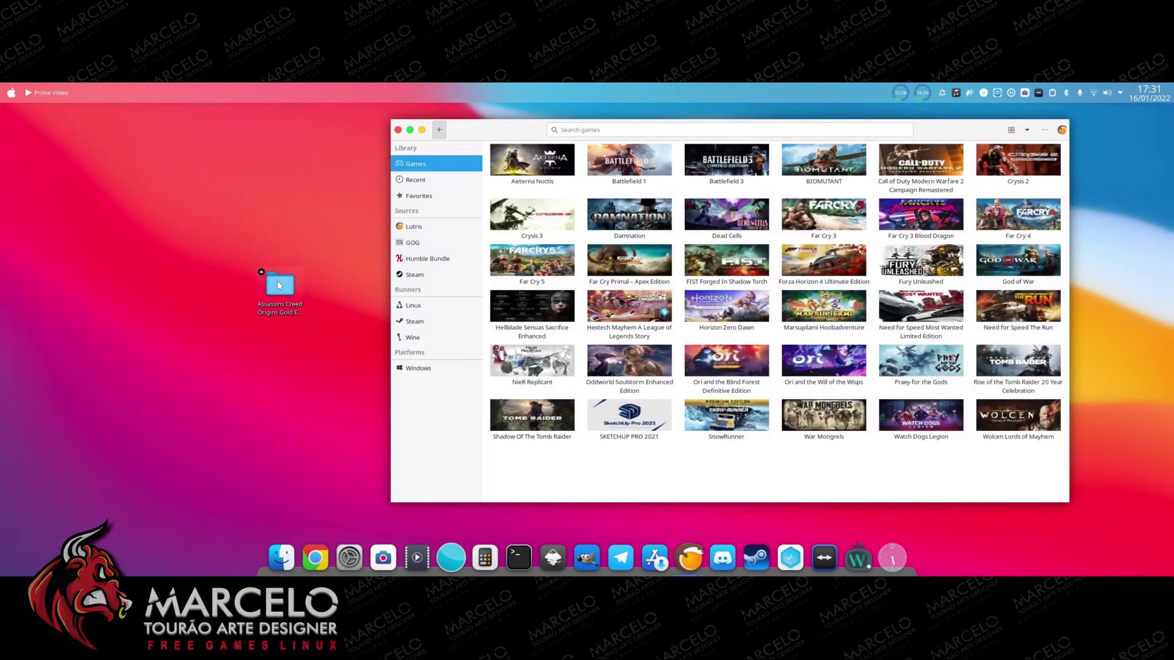
right_click(277, 281)
click(299, 327)
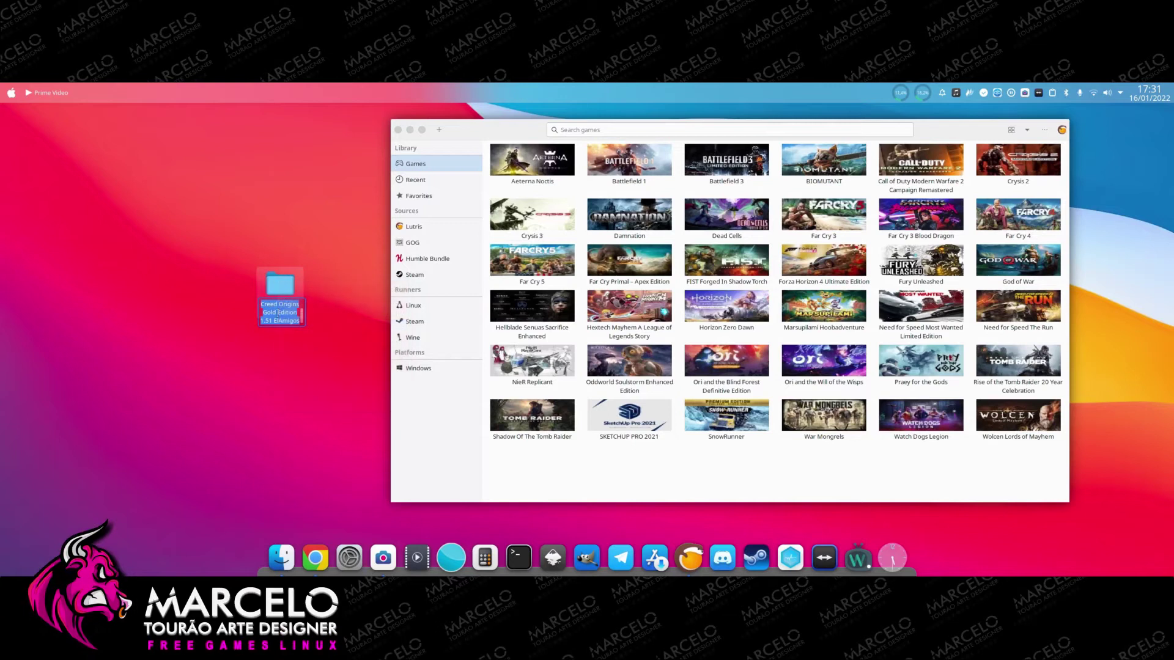
click(279, 304)
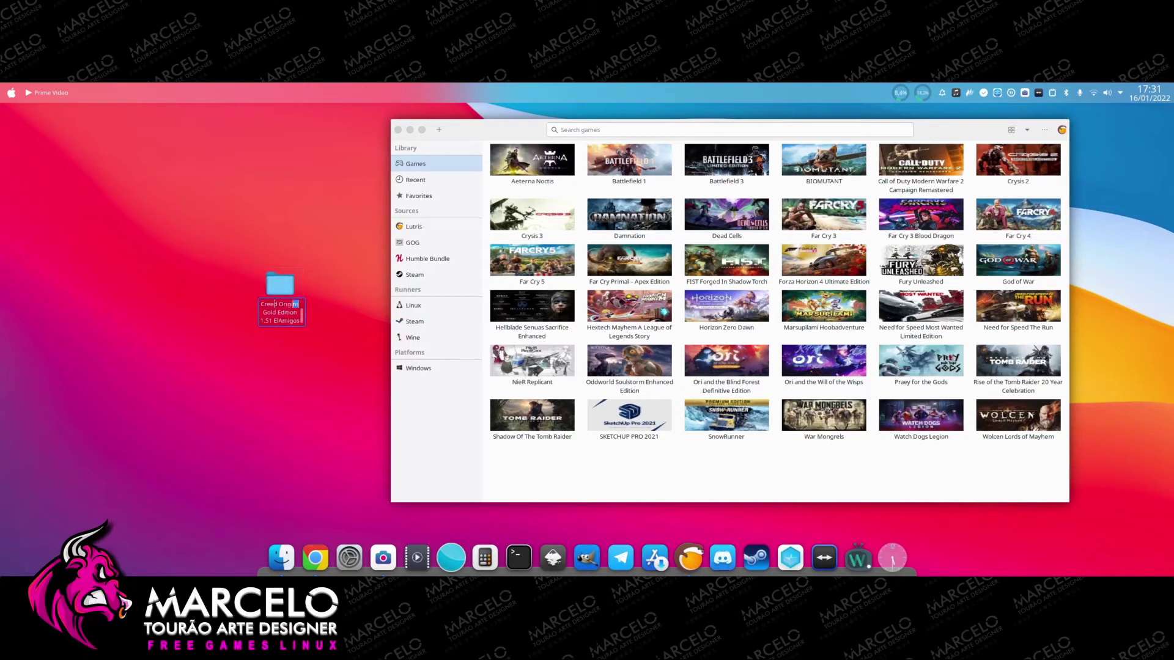
drag(292, 303, 243, 302)
key(ctrl+c)
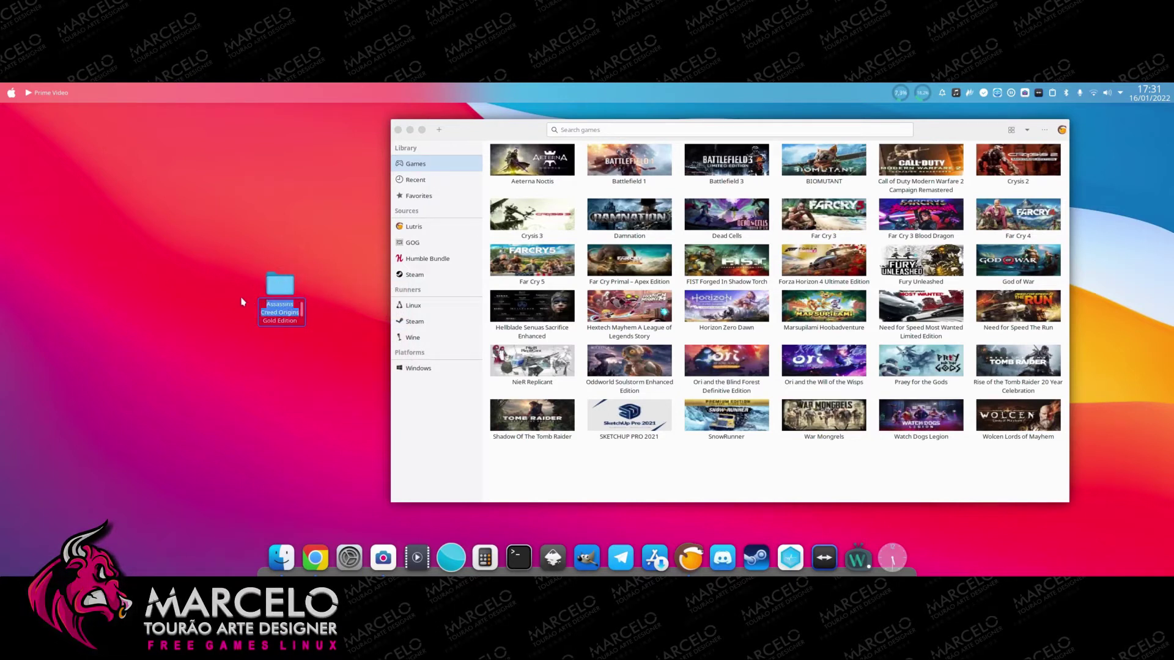
click(334, 367)
Start adding a new game in Lutris with the Wine runner and the name "Assassins Creed Origins".
click(497, 143)
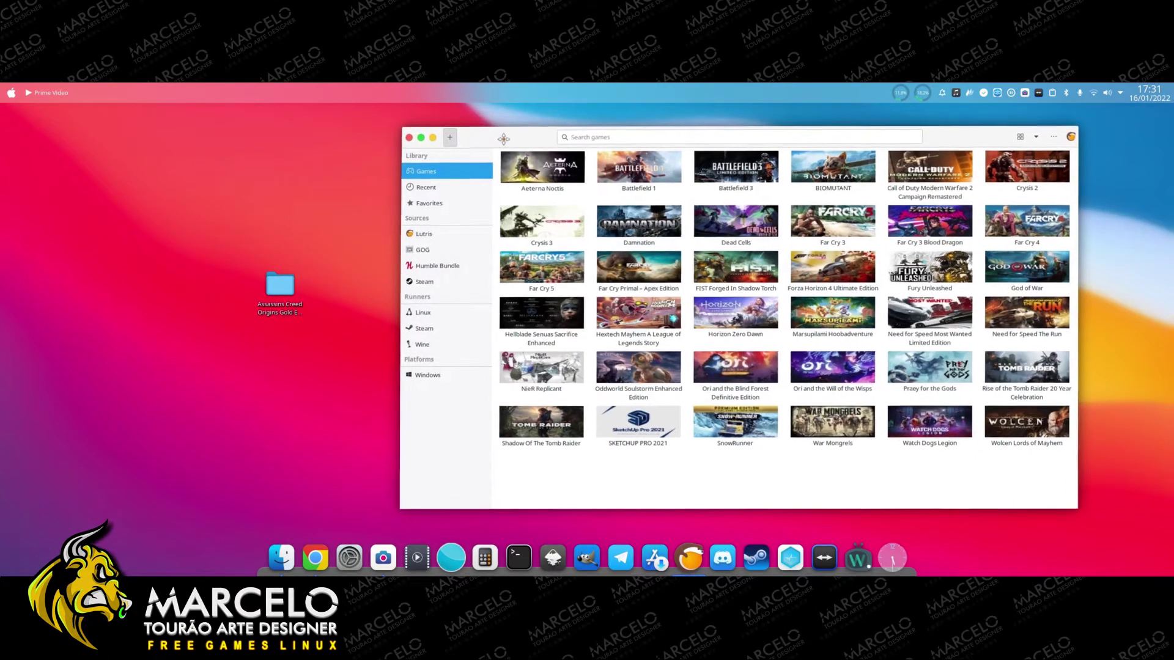
click(433, 131)
click(679, 254)
click(674, 301)
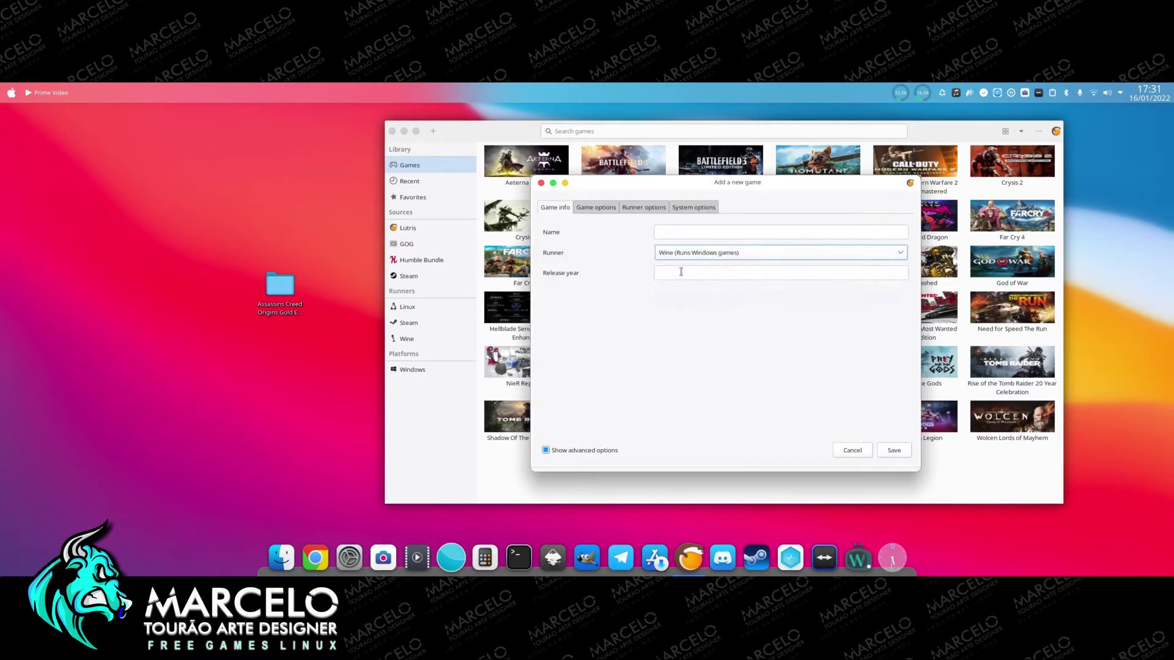
click(666, 233)
key(ctrl+v)
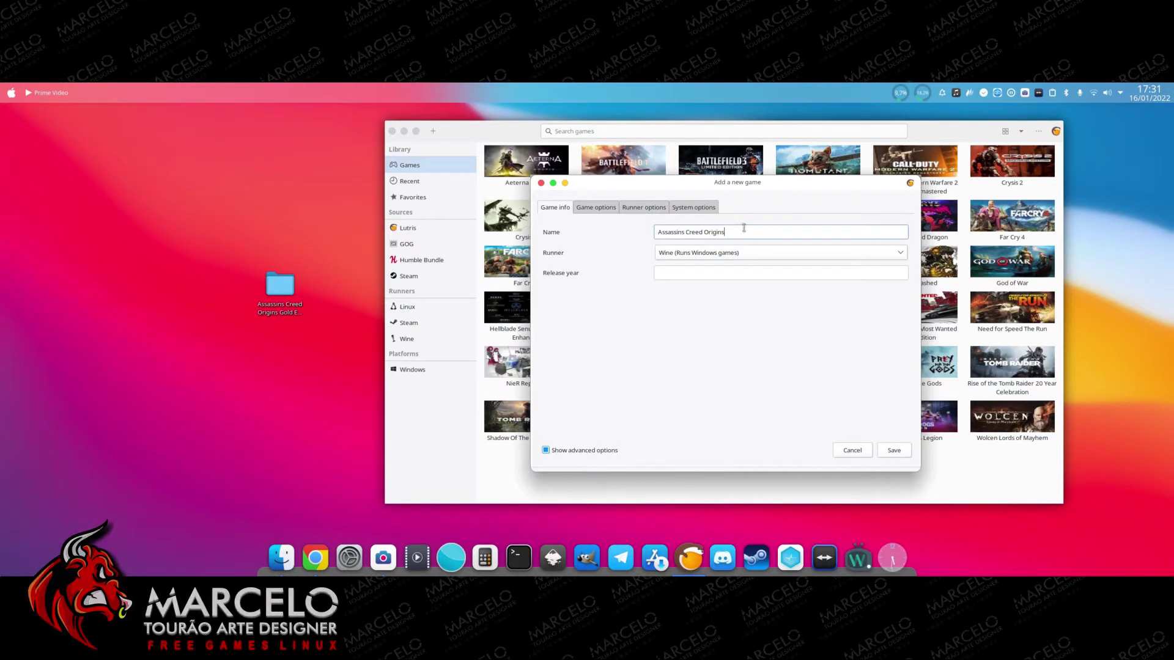
Set the Wine prefix to a new "Assassins Creed Origins" folder inside LUTRIS HD TWO on the STEAM LINUX drive, and save the game.
click(609, 209)
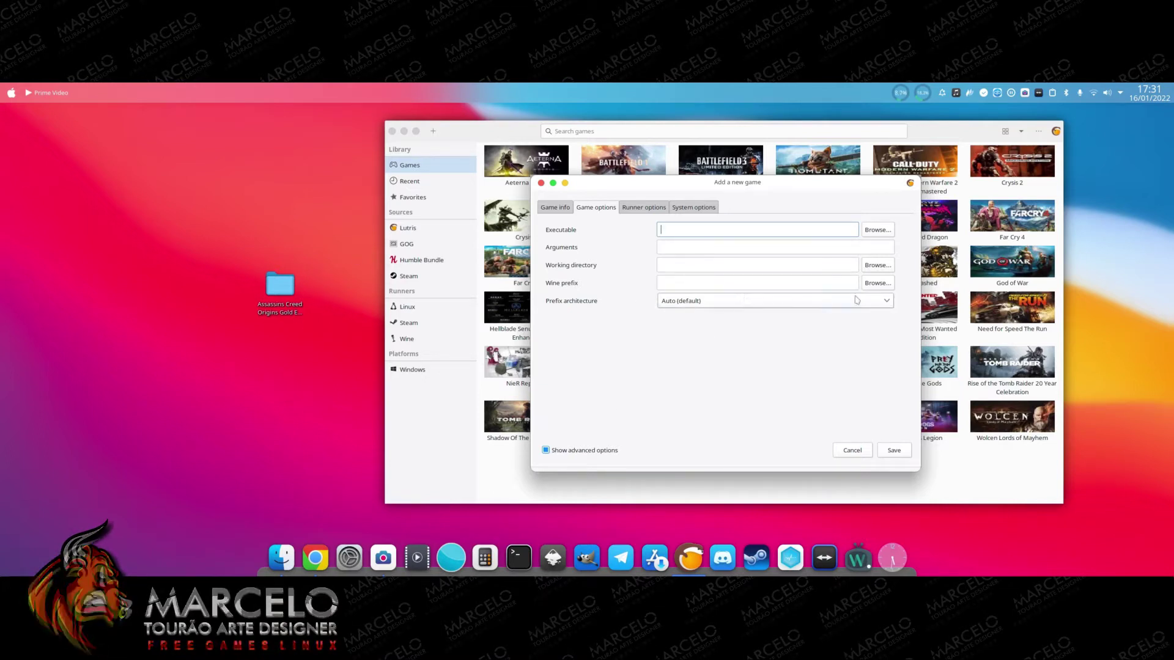
click(879, 283)
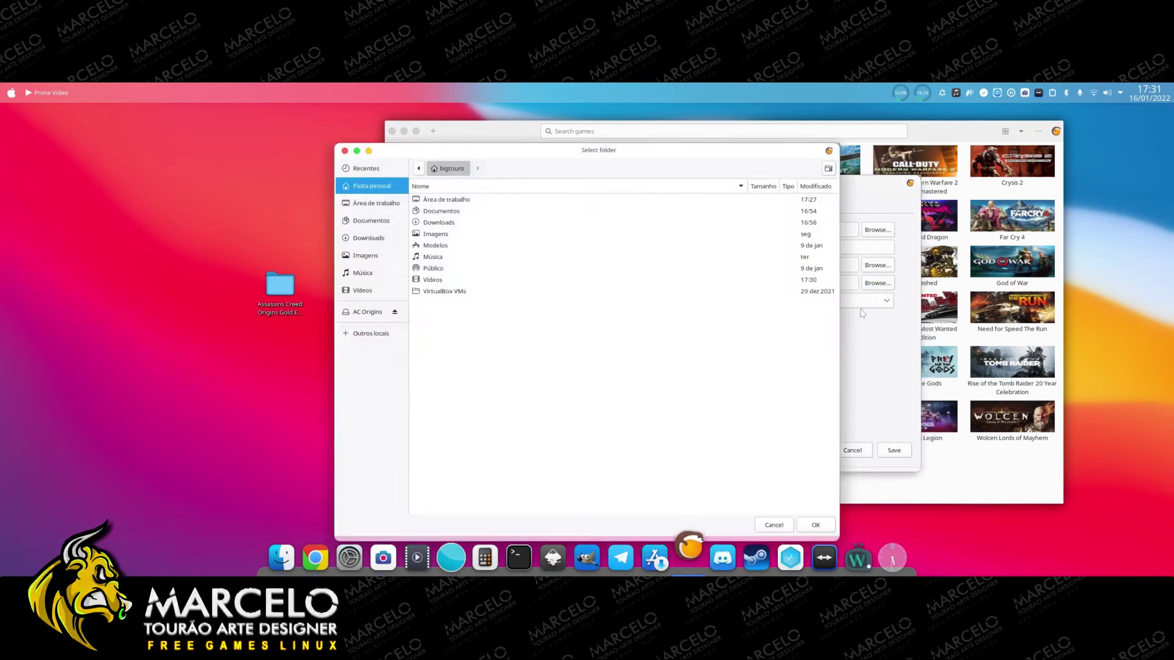
click(373, 335)
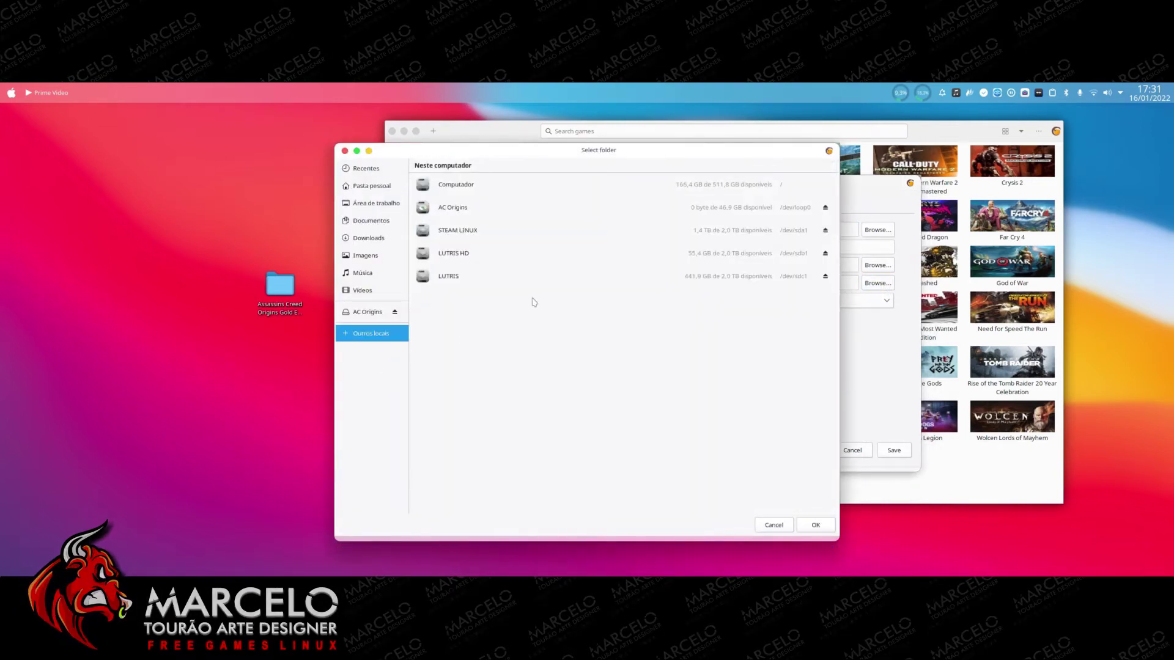
click(461, 235)
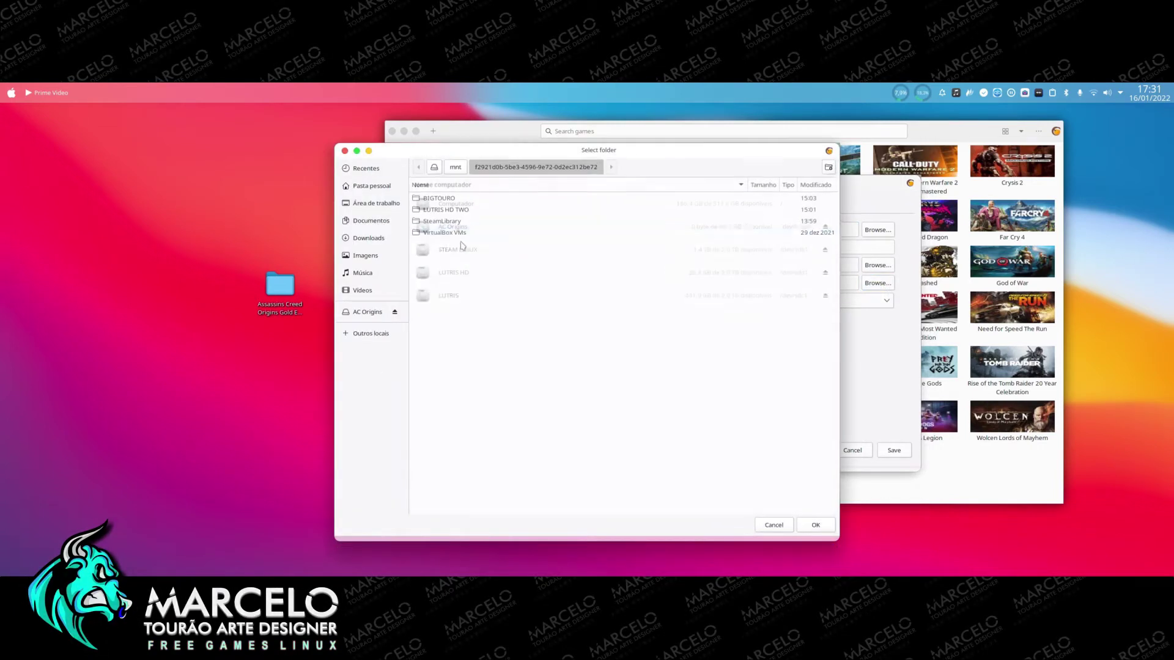
double_click(465, 212)
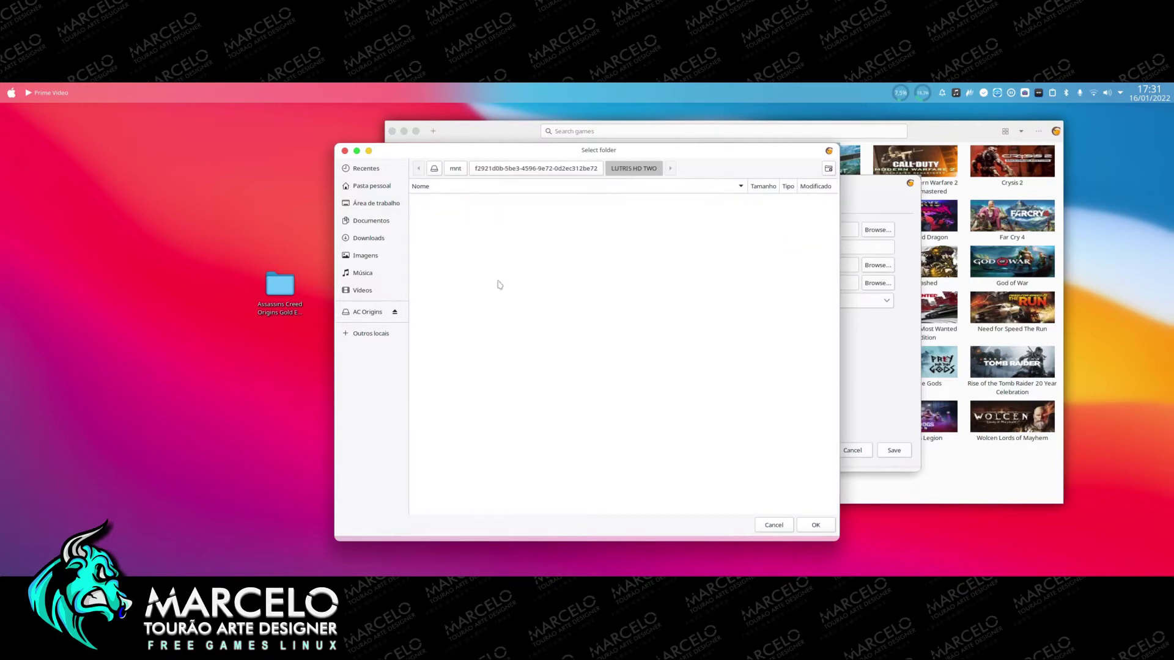
click(828, 170)
right_click(767, 205)
click(780, 244)
click(818, 206)
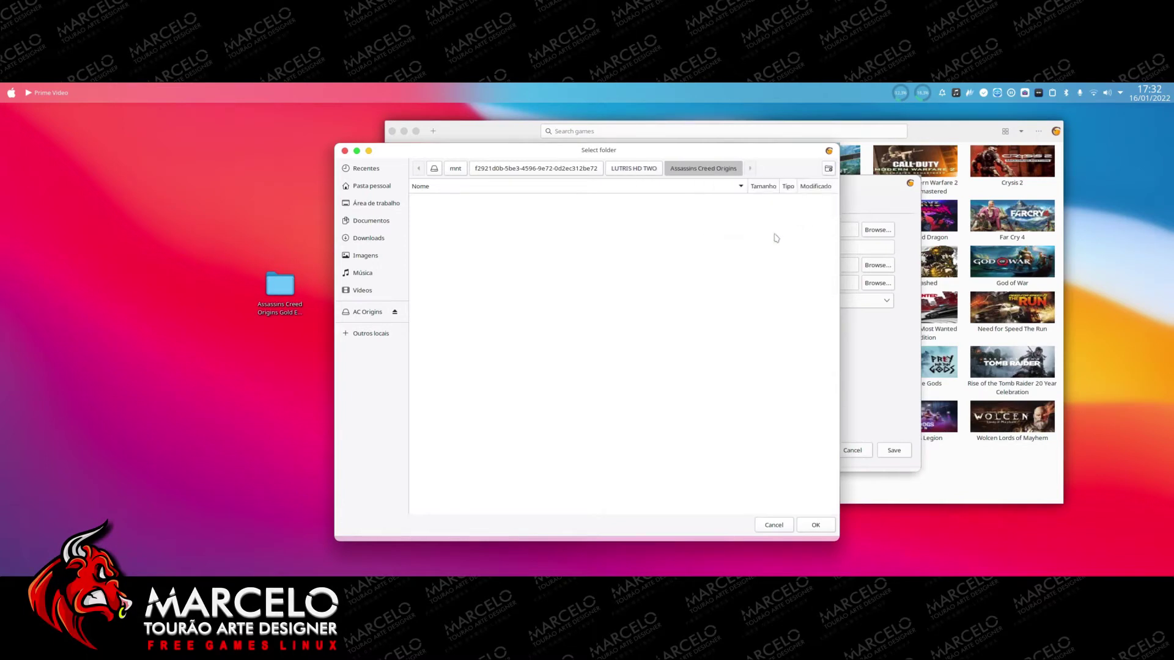
click(814, 525)
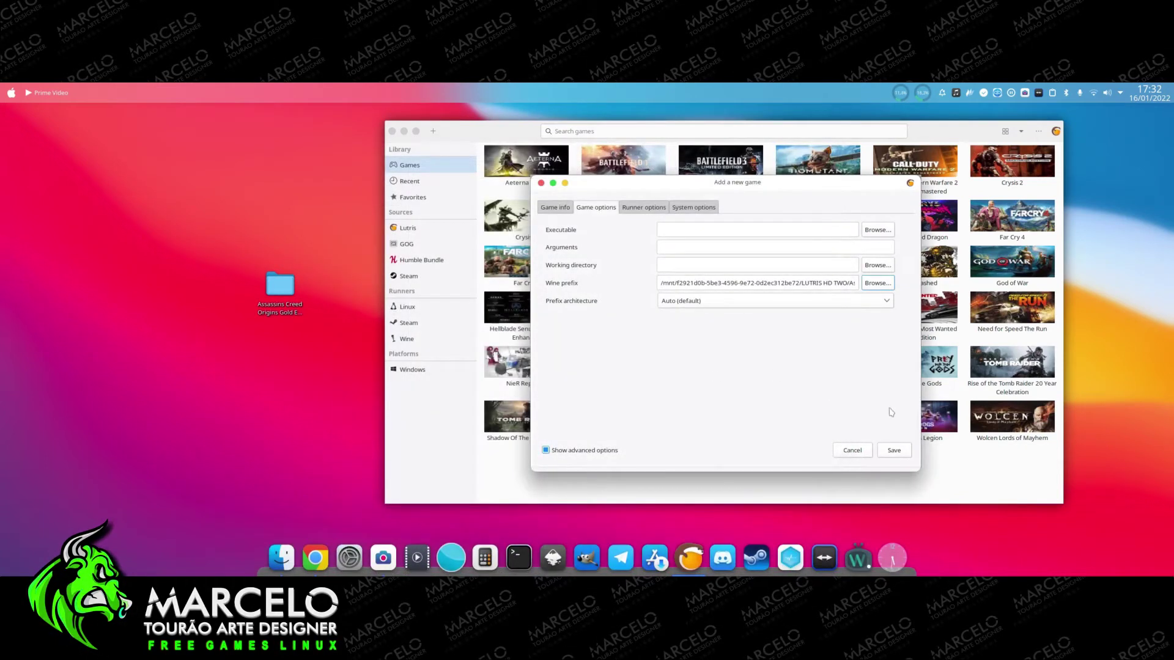
click(894, 450)
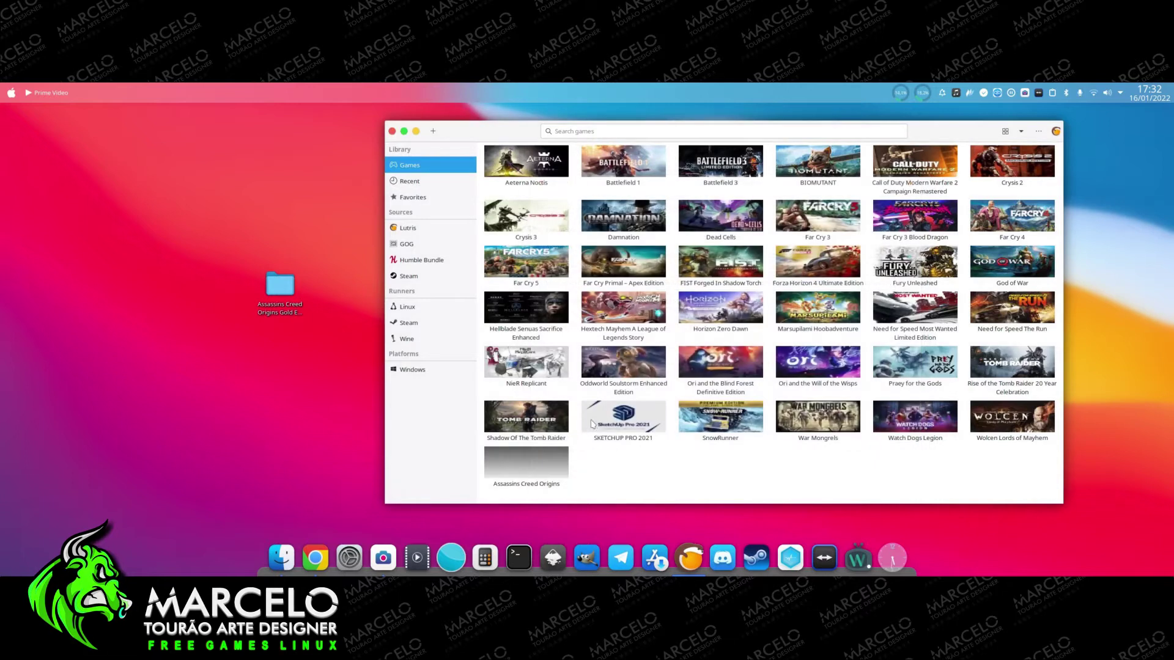
Select Assassins Creed Origins in the library and open Adicionar/Remover Programas from its Wine control panel.
click(547, 483)
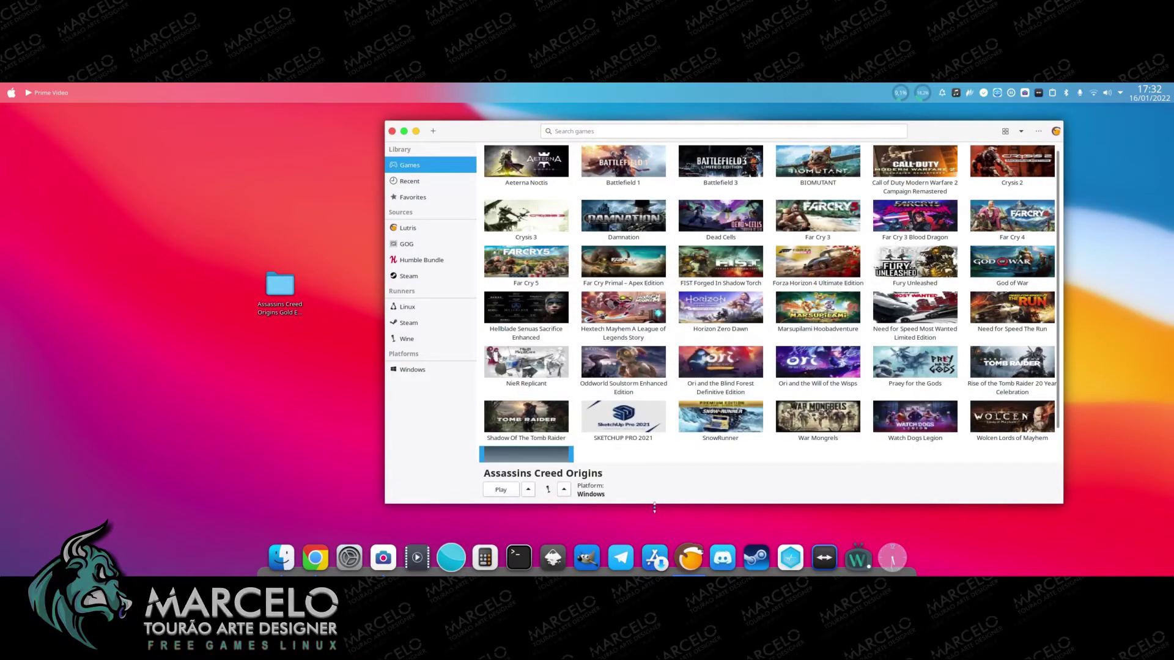
drag(654, 507, 655, 536)
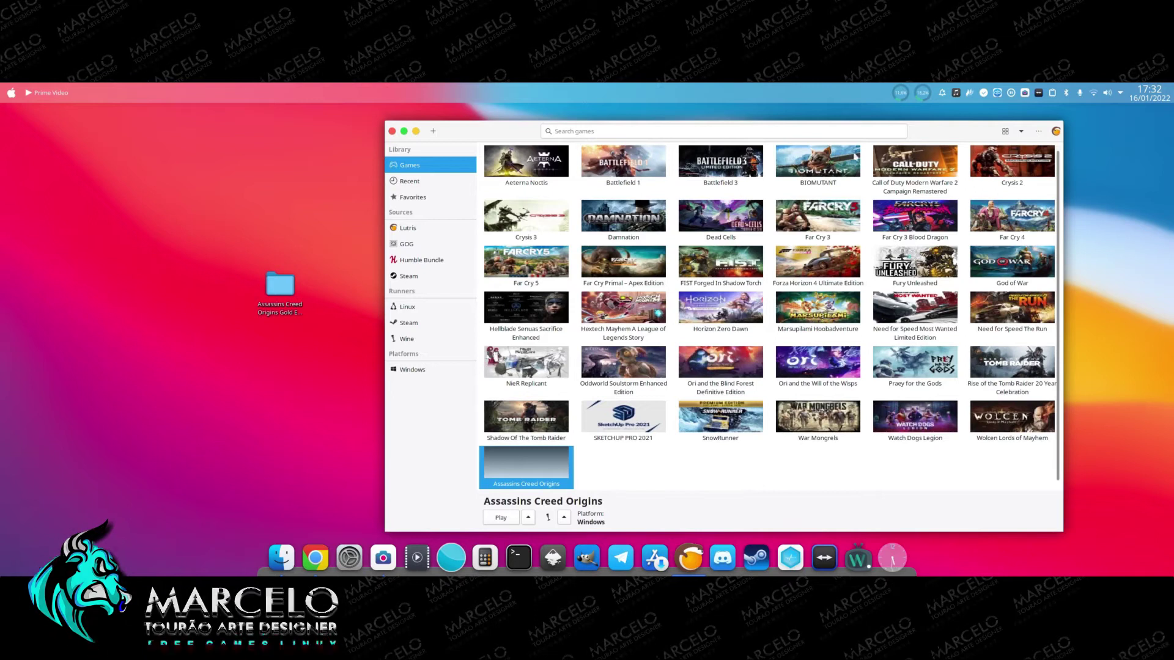
drag(918, 141, 974, 109)
scroll(783, 349, down, 1)
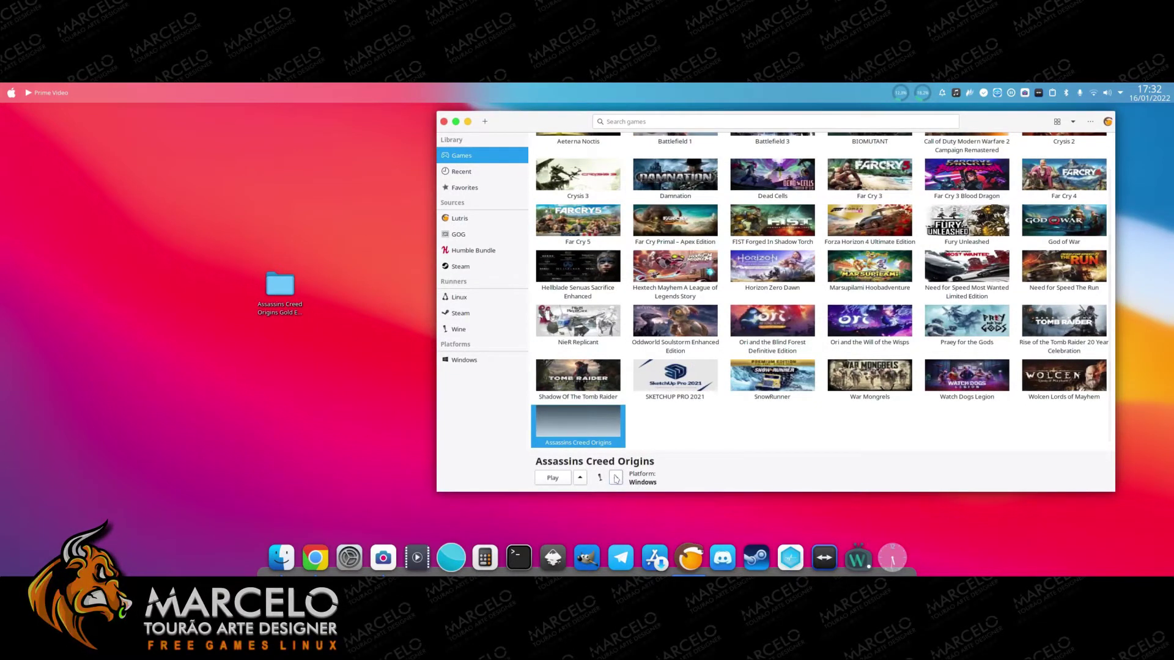
click(616, 478)
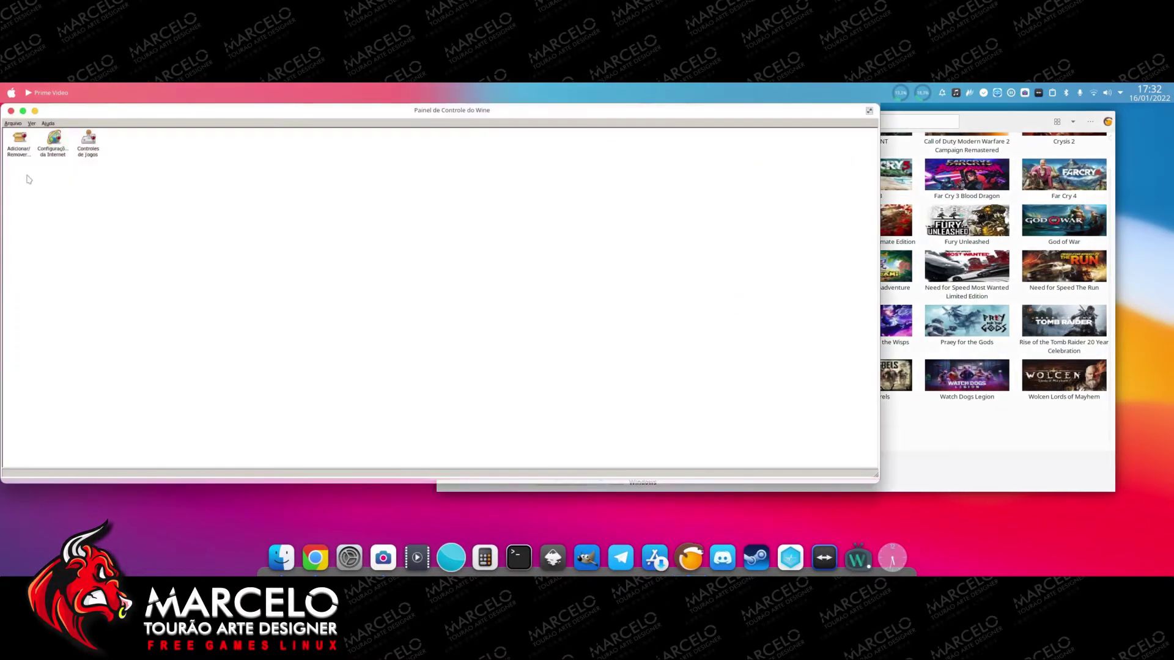
double_click(20, 140)
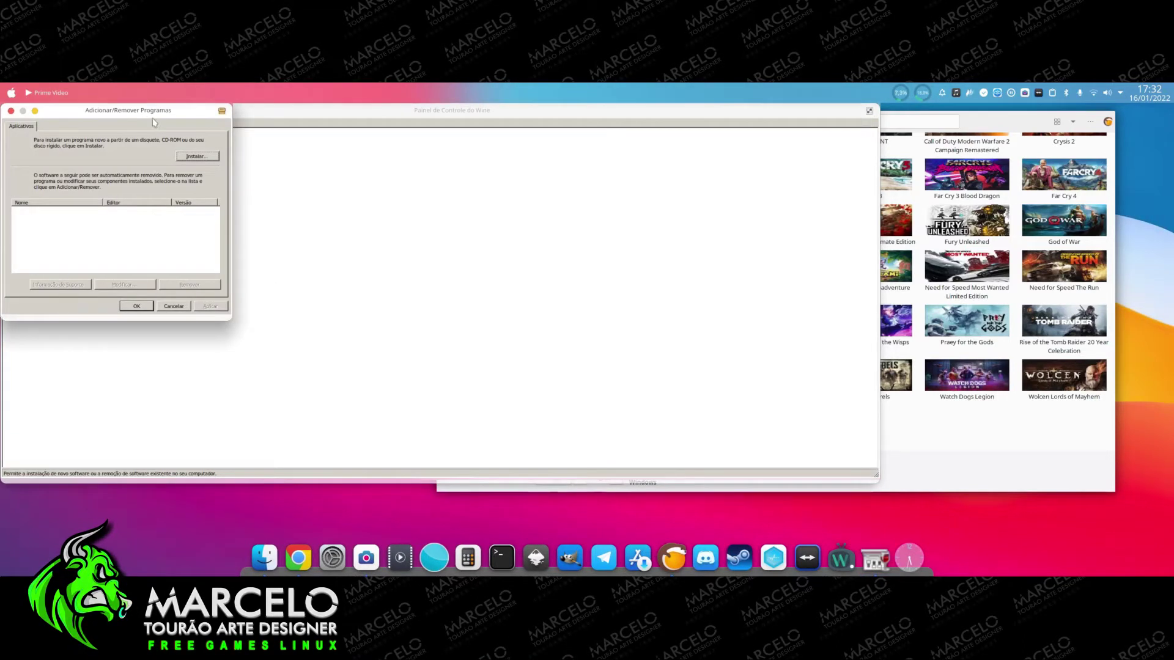
Run setup.exe from the D: drive through the Wine program installer and accept Português (Brasil) as the installation language.
click(262, 554)
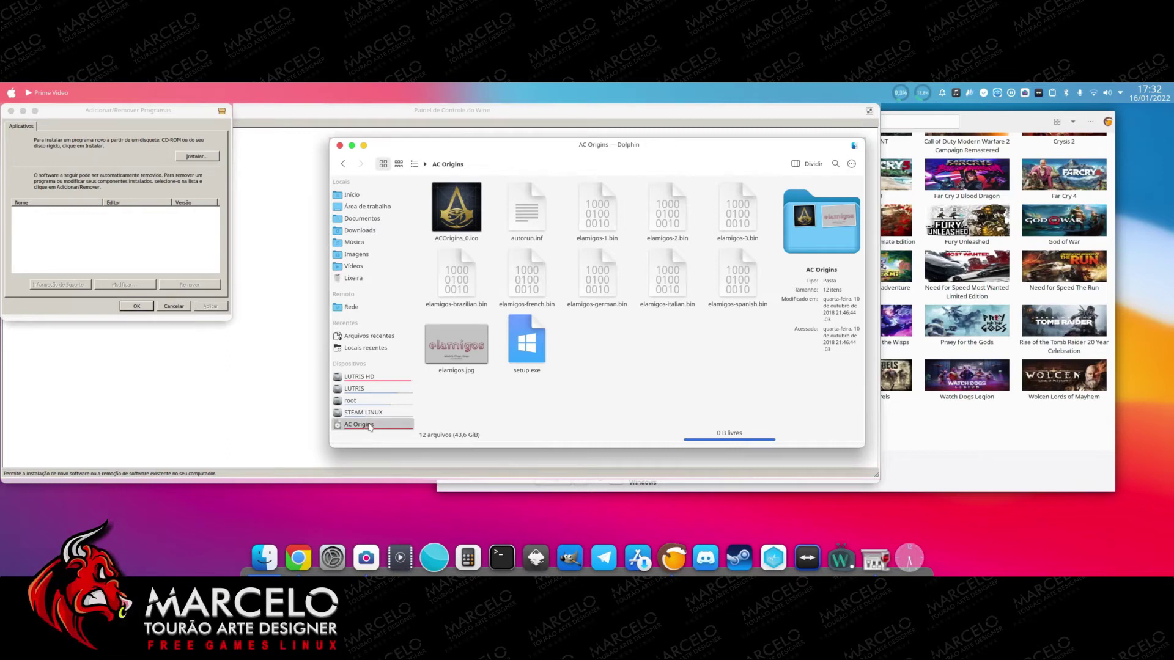
click(197, 157)
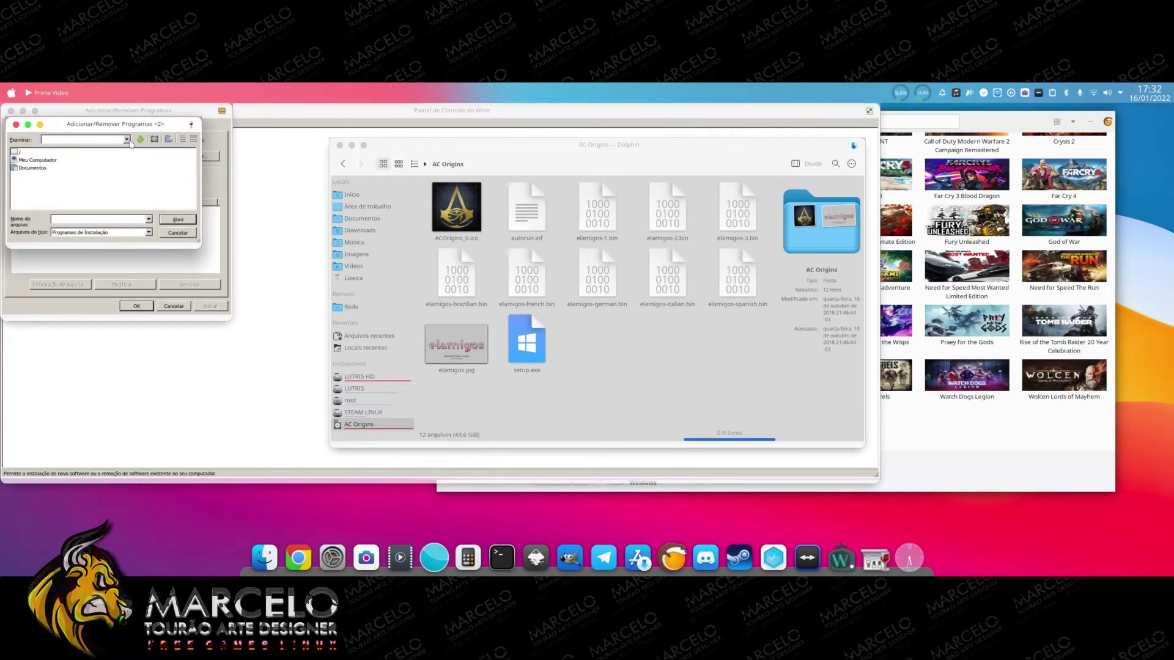
click(44, 163)
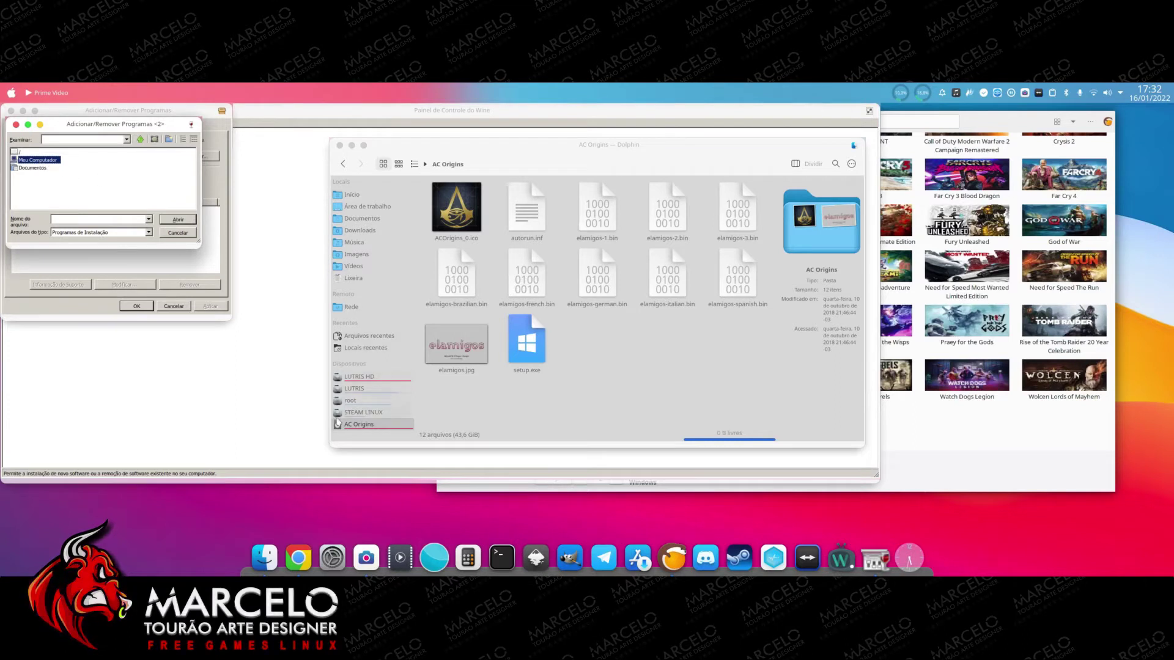
double_click(40, 161)
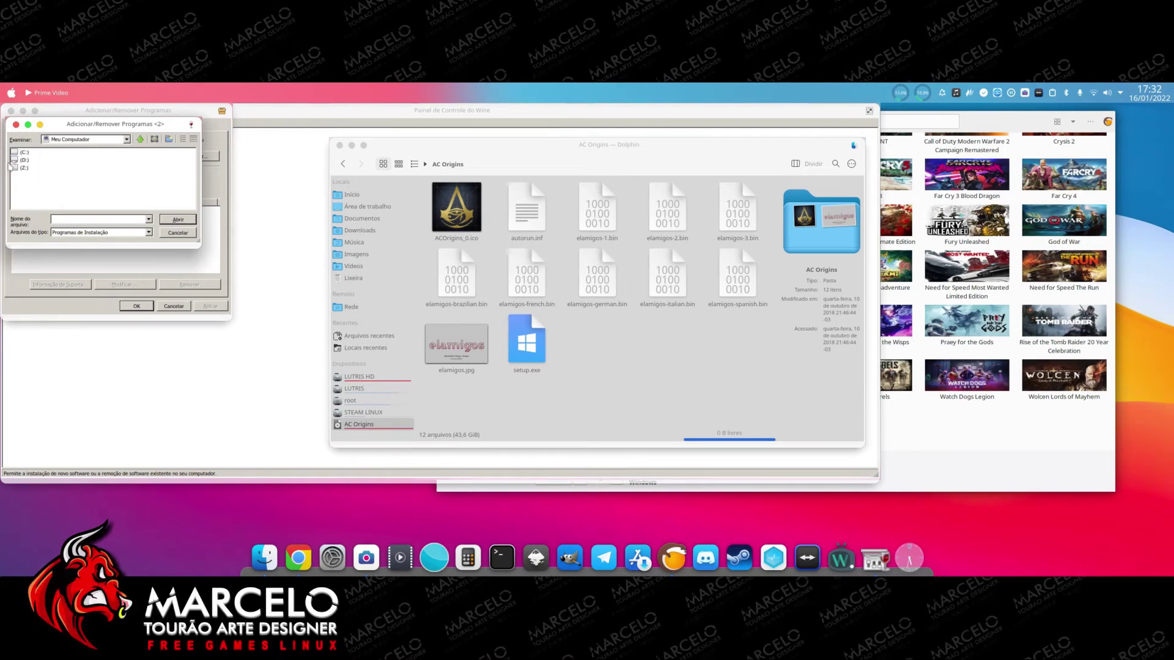
drag(13, 171, 112, 216)
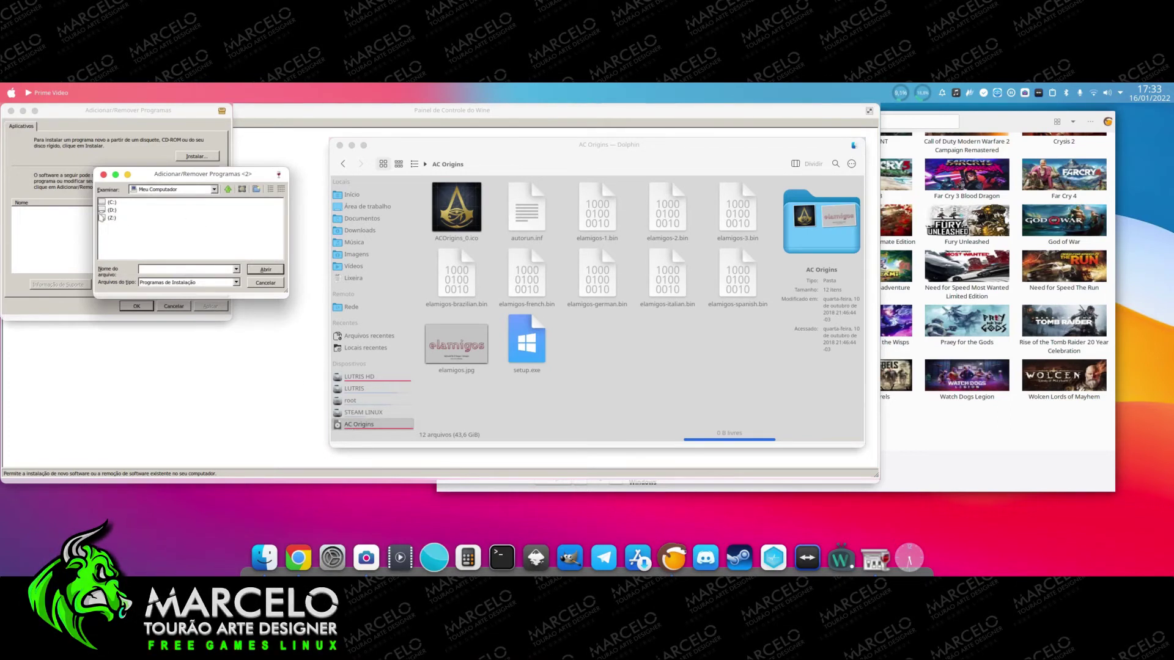
click(111, 211)
double_click(109, 211)
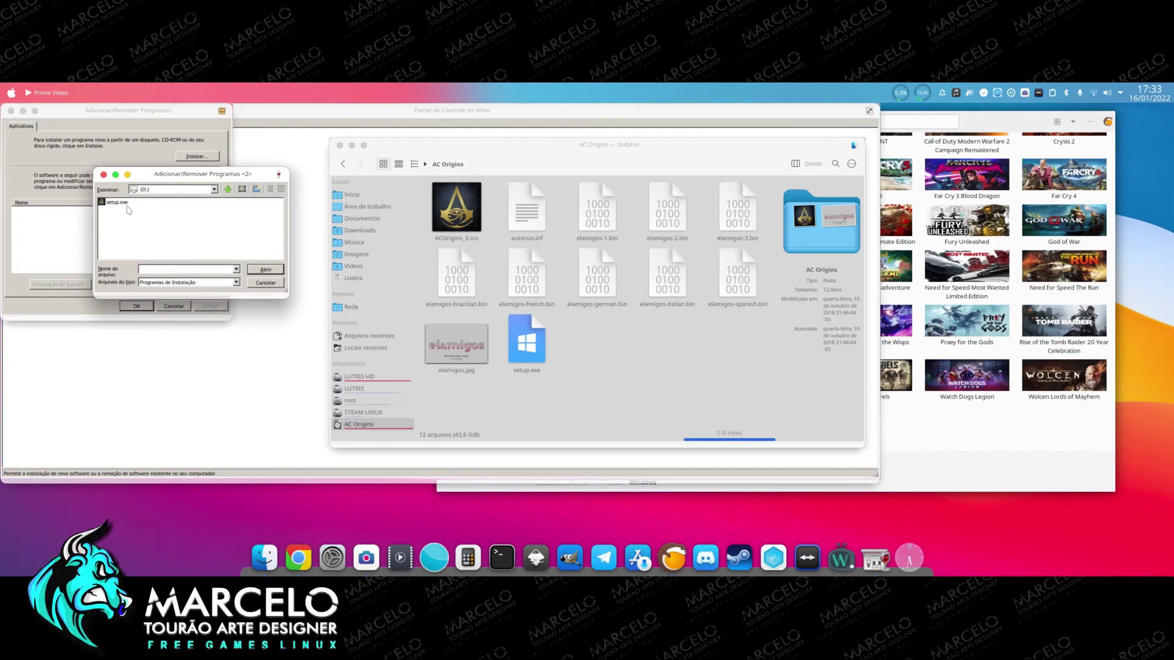
click(117, 202)
click(266, 270)
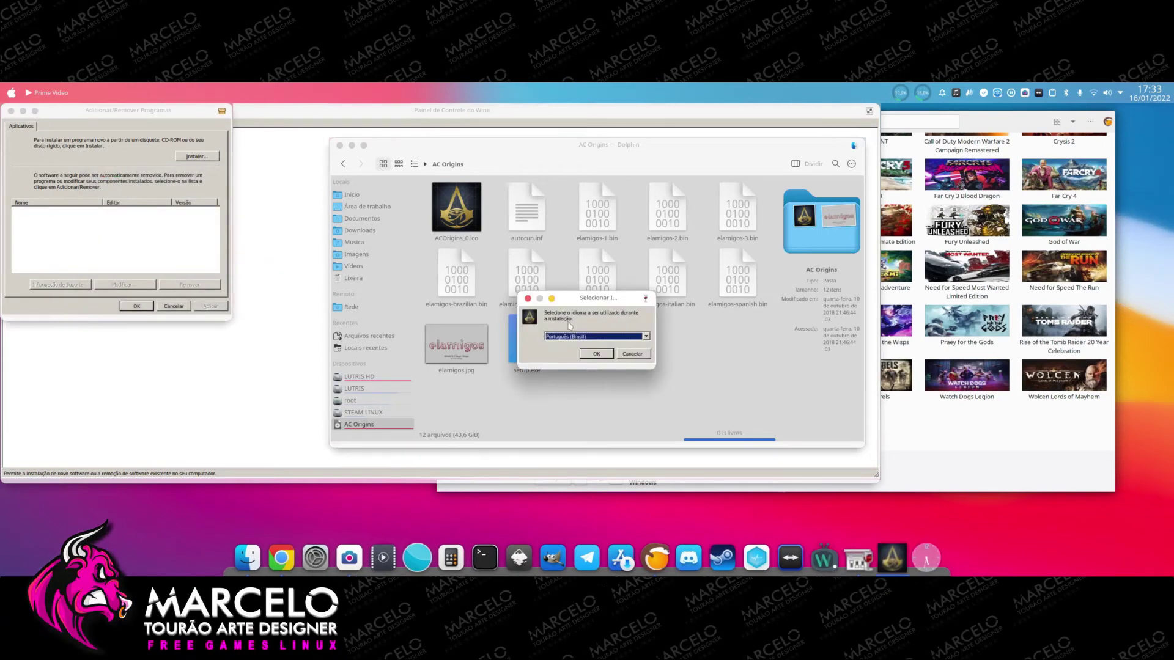
click(597, 354)
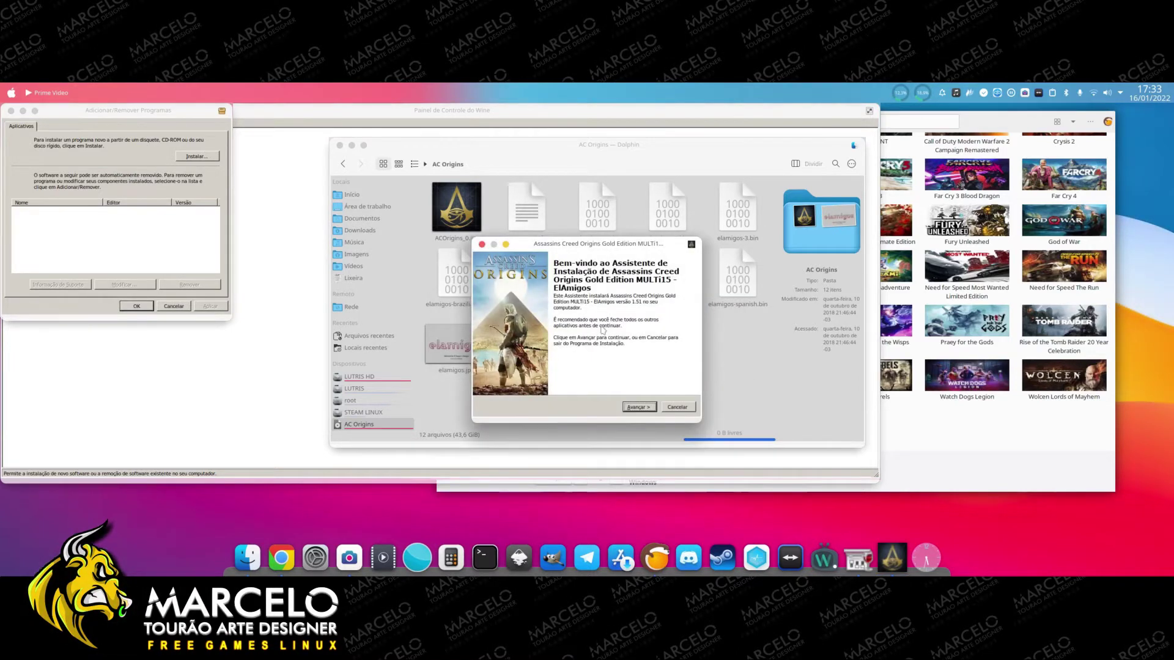
Close the Adicionar/Remover Programas, Wine control panel and Dolphin windows, leaving the game installer beside the Lutris library.
click(138, 307)
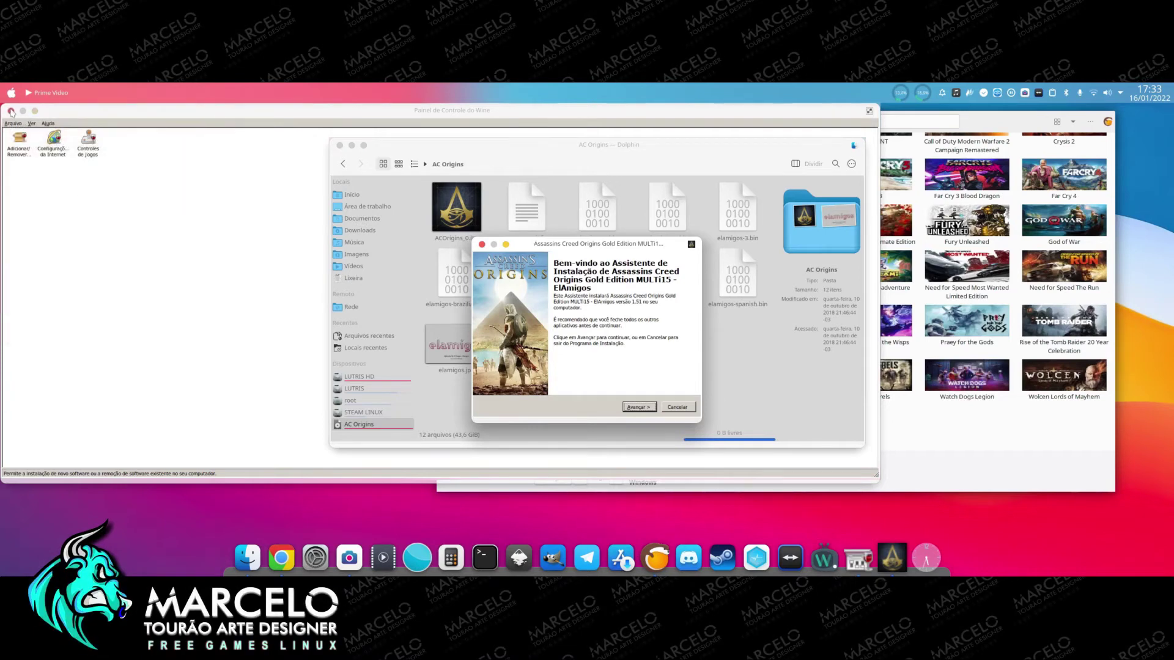
click(10, 112)
drag(532, 243, 183, 165)
drag(385, 165, 459, 215)
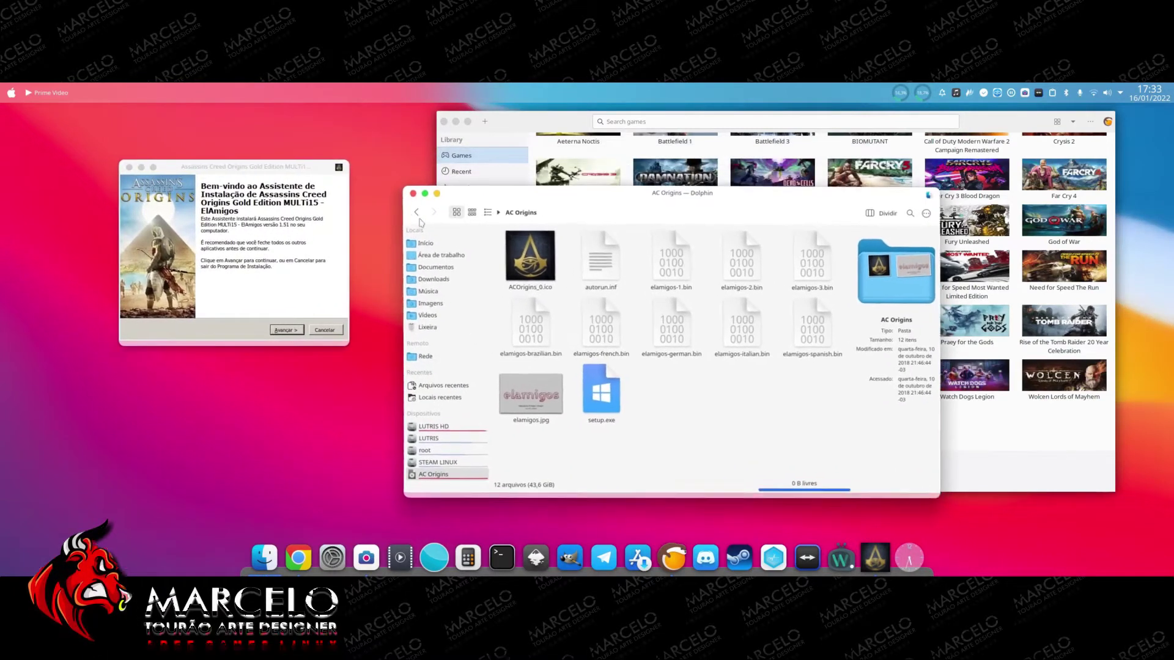
click(413, 194)
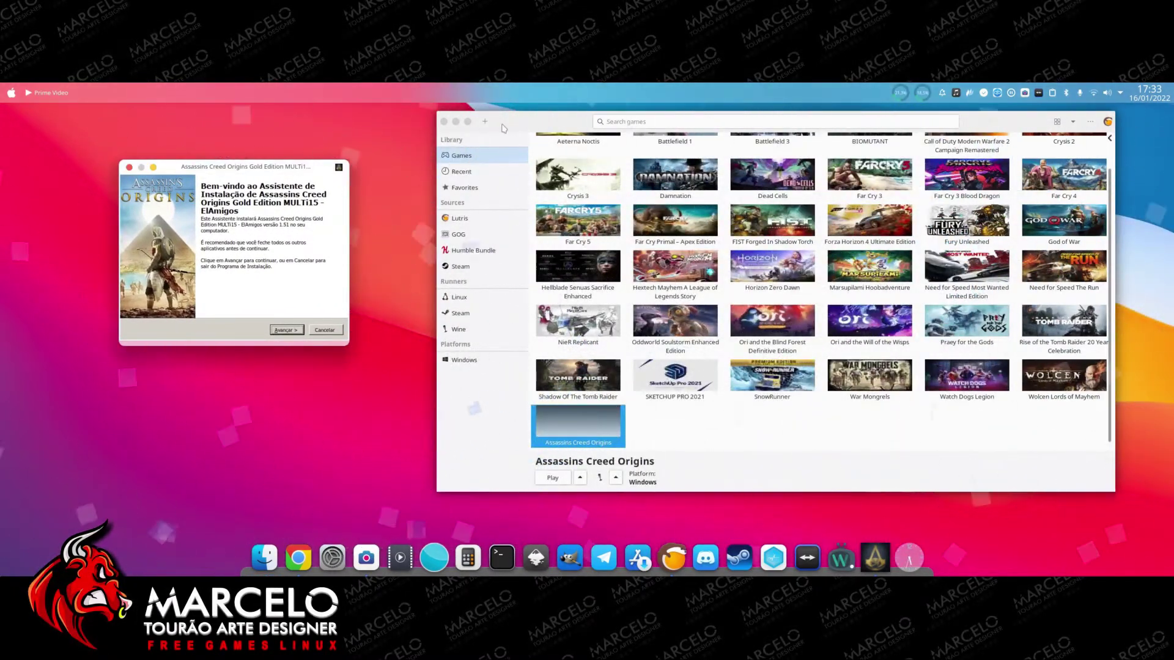
double_click(504, 128)
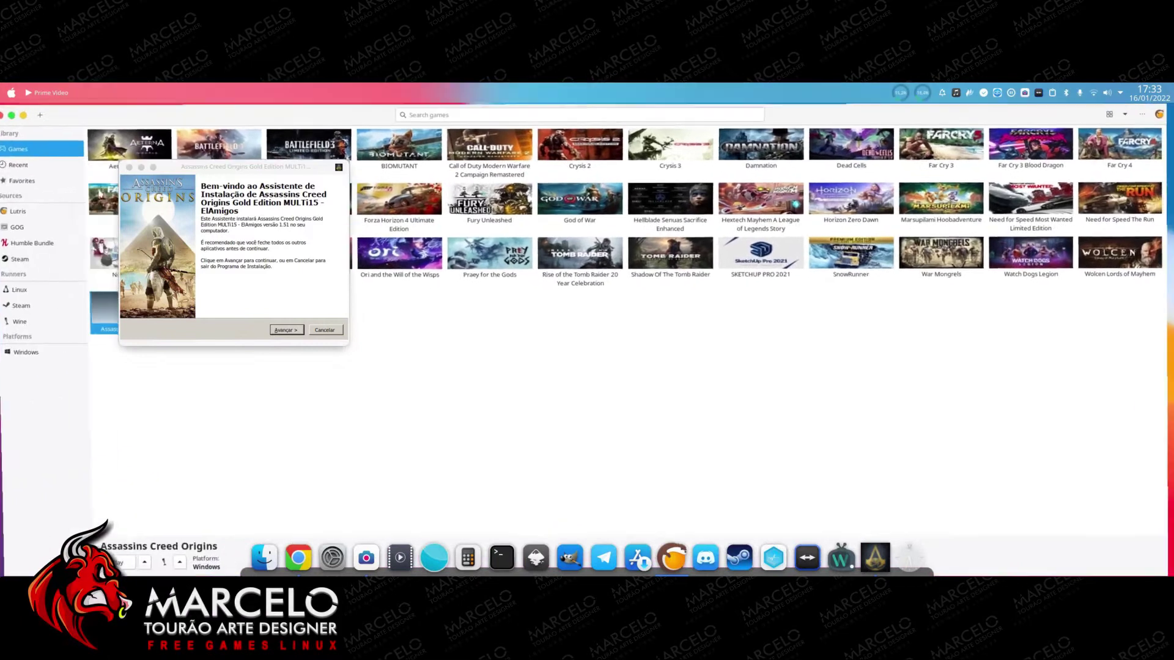
double_click(497, 111)
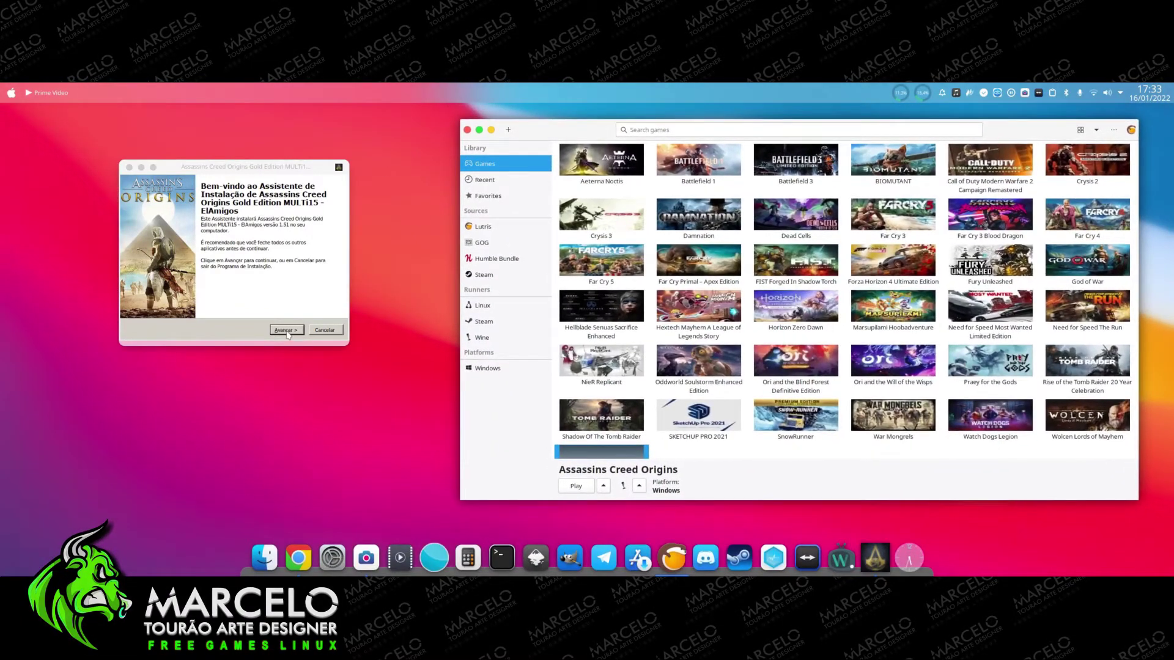
Try to install the game to C:\Games\Assassins Creed Origins with the default Start menu folder and a desktop icon, and exit the installer.
click(287, 331)
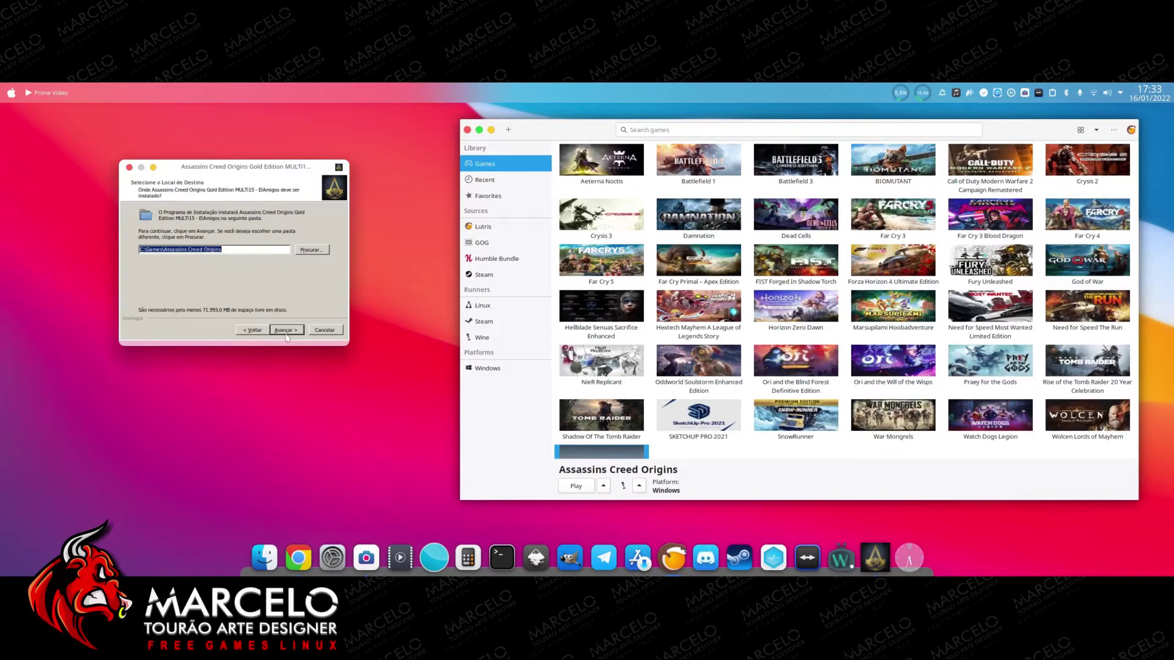
click(235, 250)
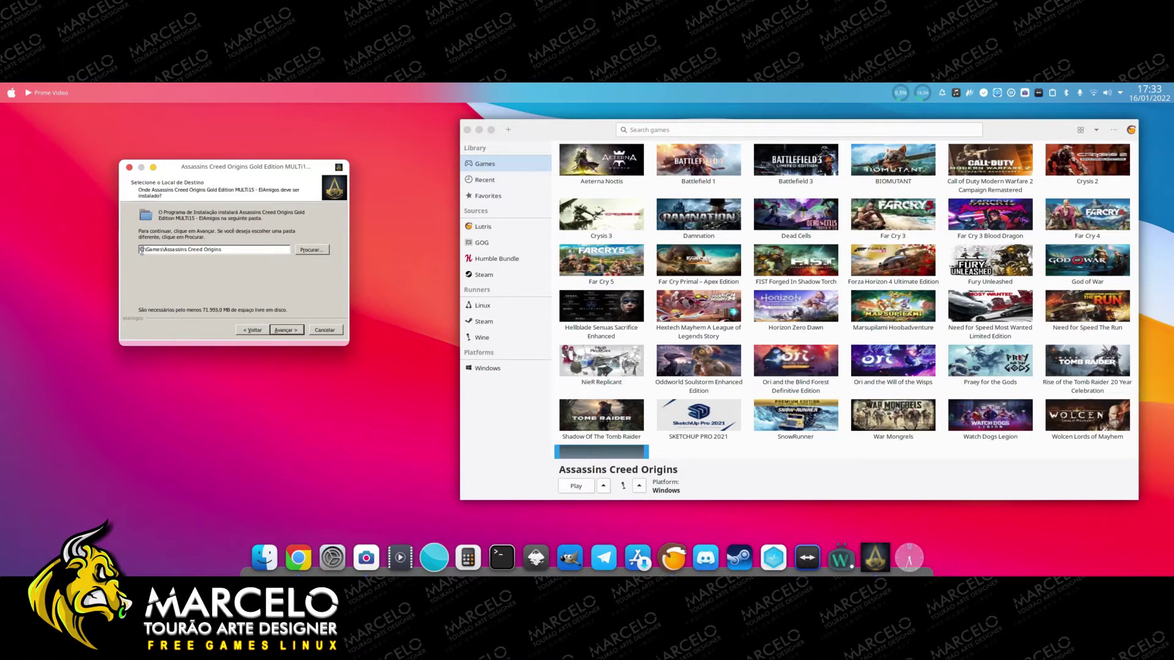
drag(142, 250, 138, 247)
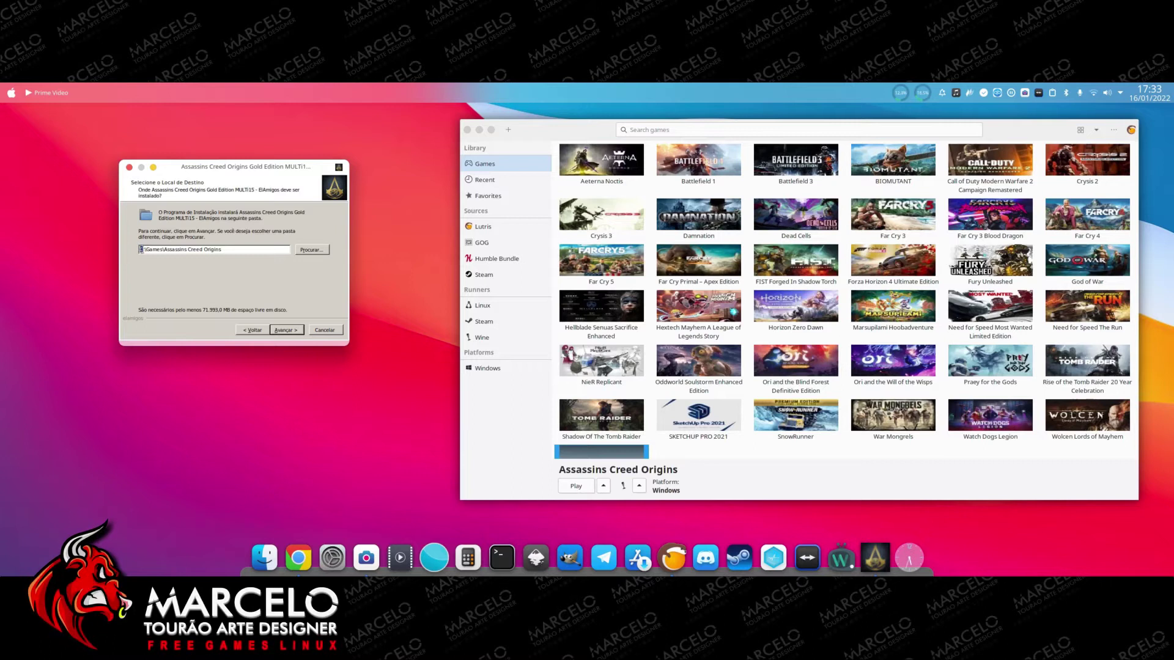
drag(142, 250, 139, 246)
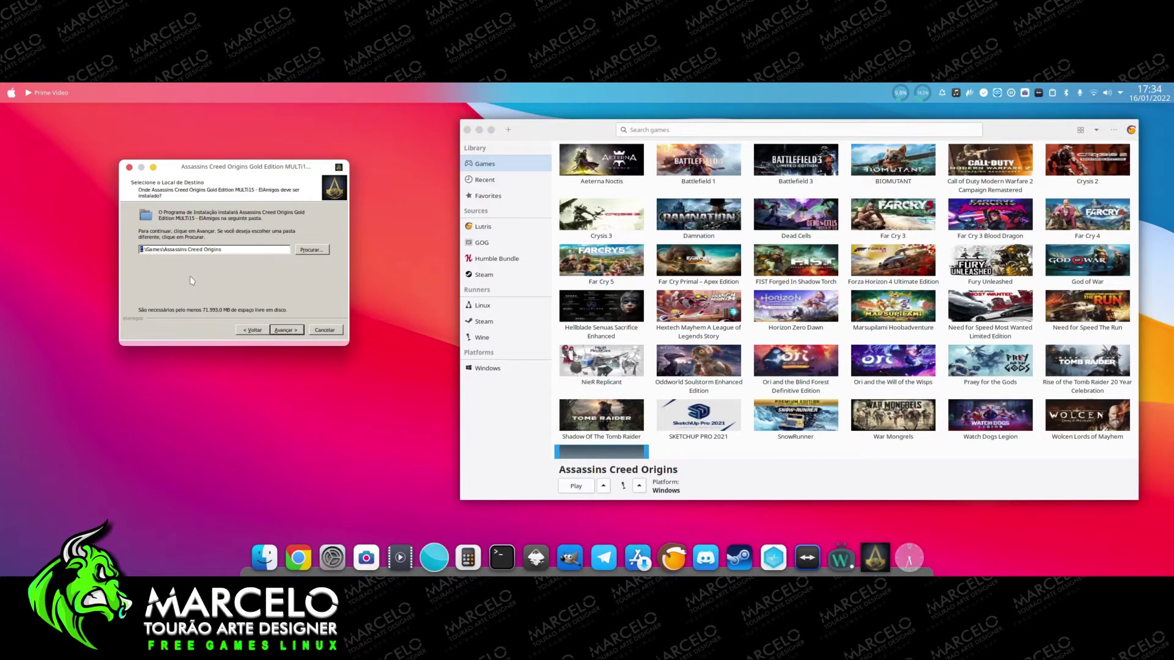
click(288, 331)
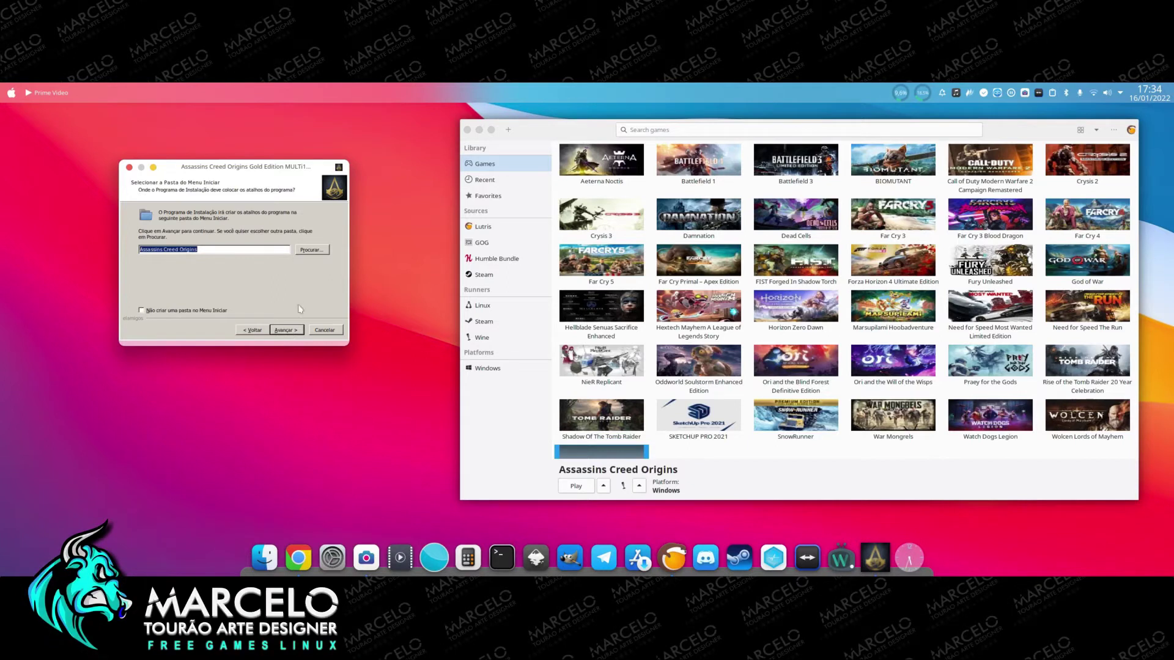
click(293, 331)
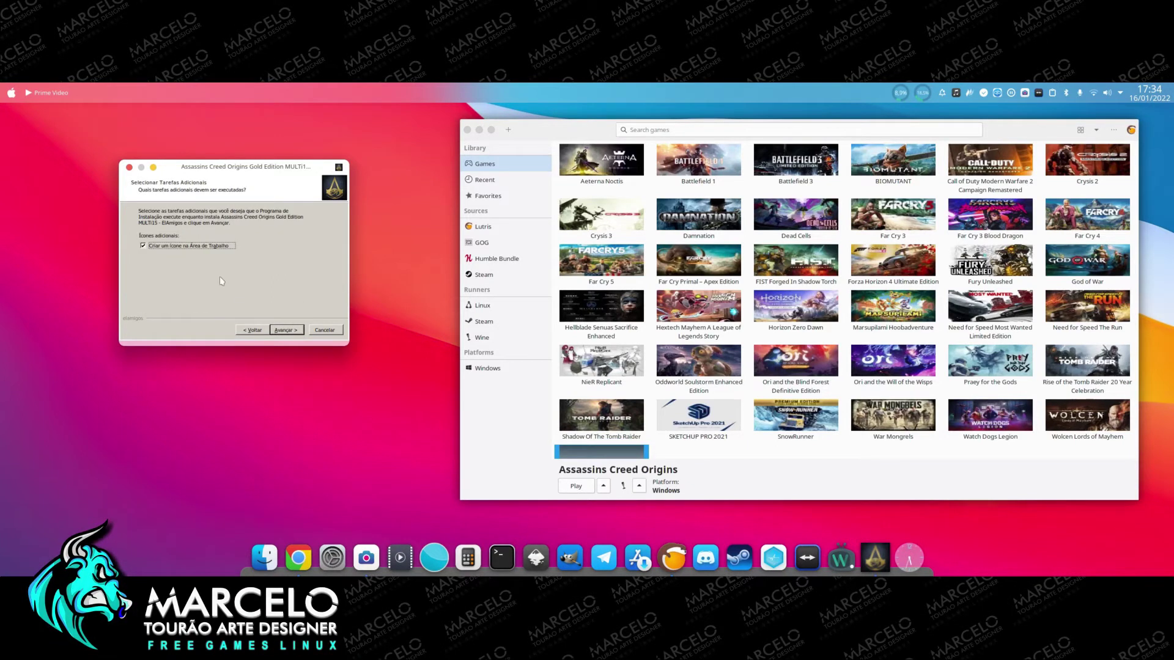
click(288, 330)
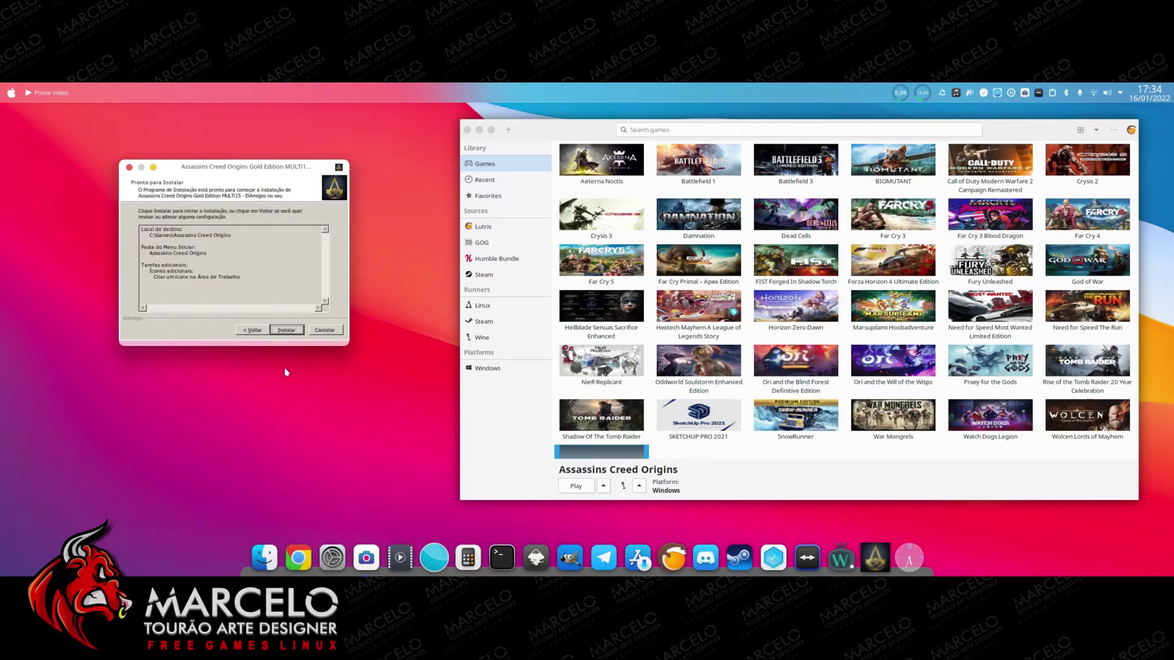
click(288, 330)
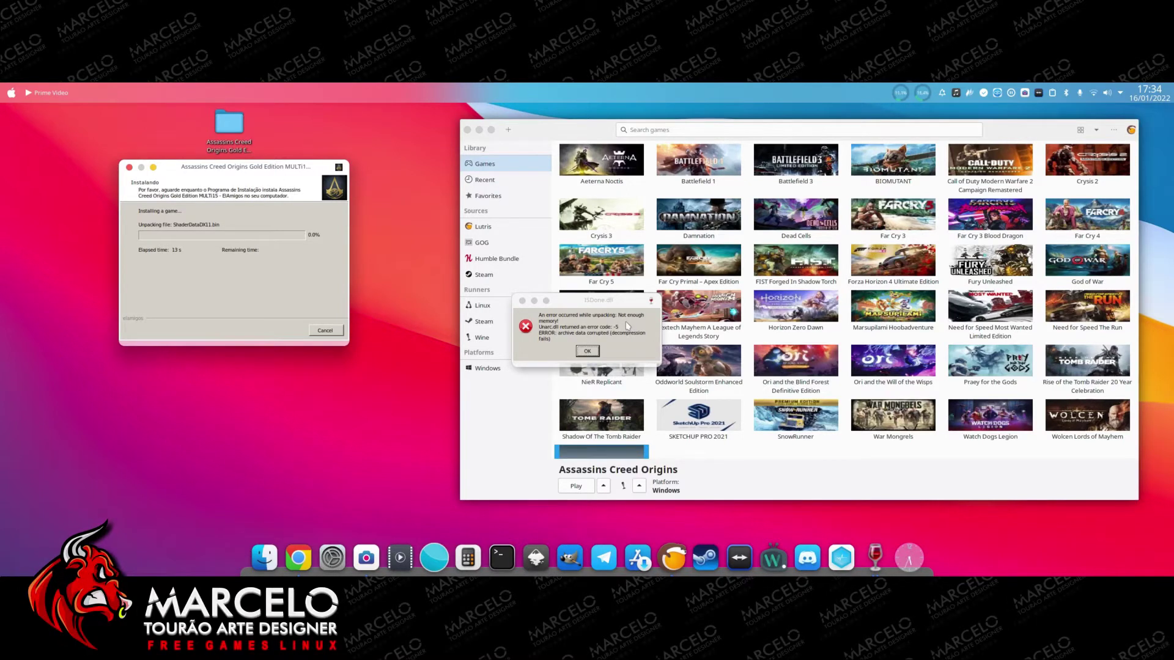
click(587, 352)
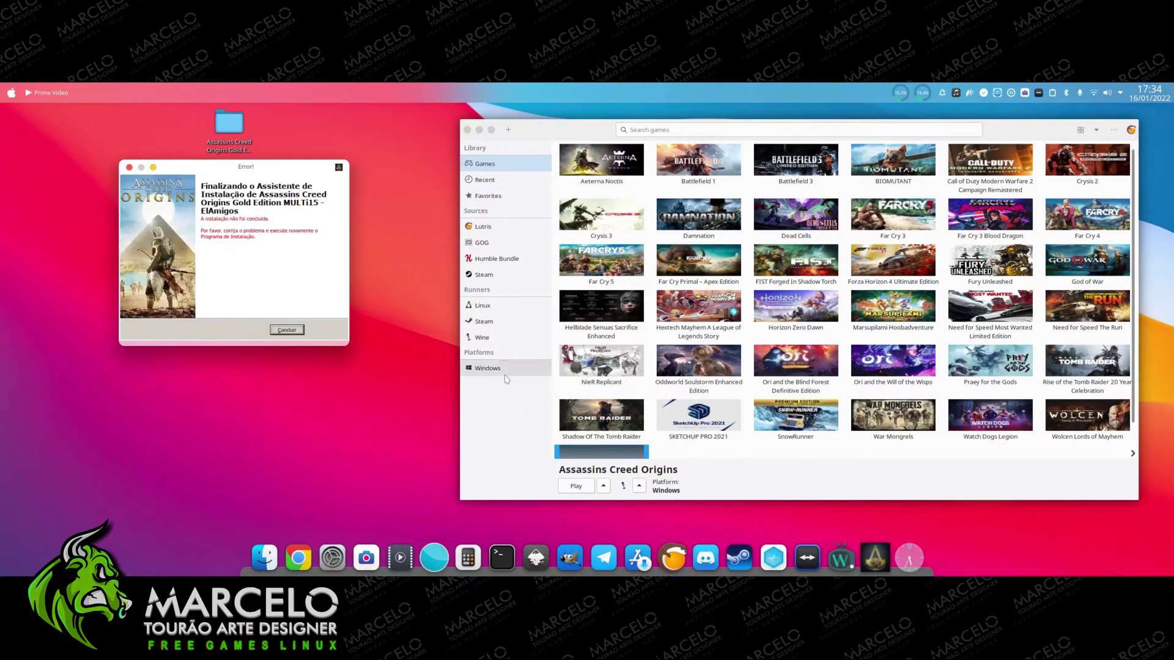
click(287, 330)
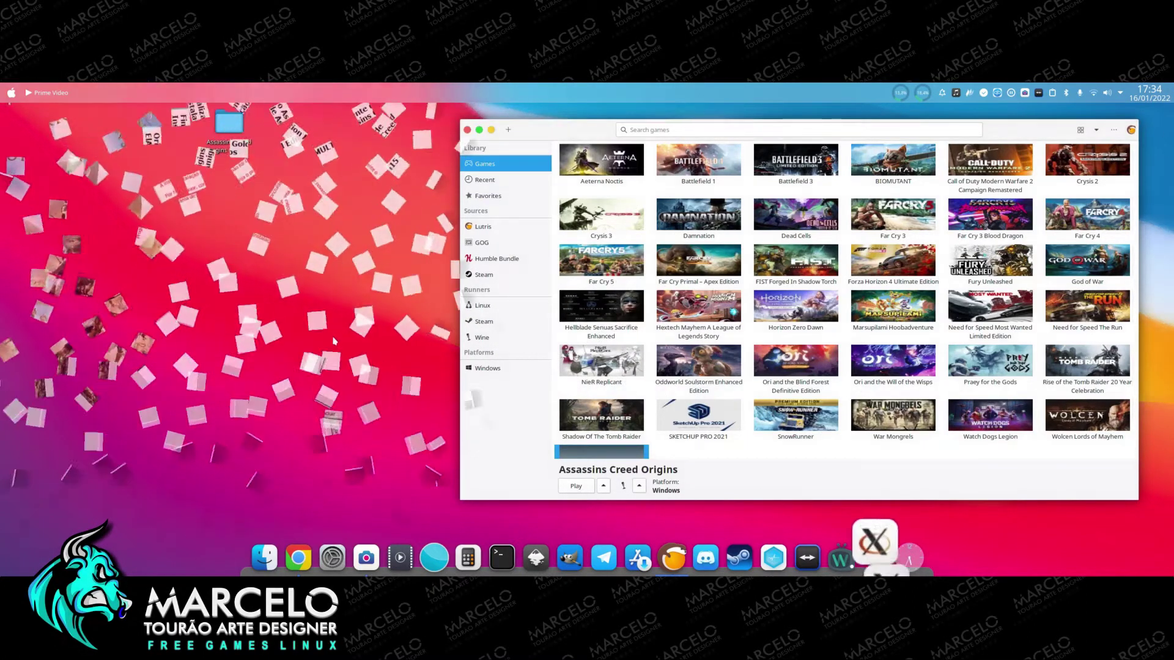
Set the Wine version of Assassins Creed Origins to Proton 6.3 in its runner options and save the configuration.
drag(1005, 130, 968, 134)
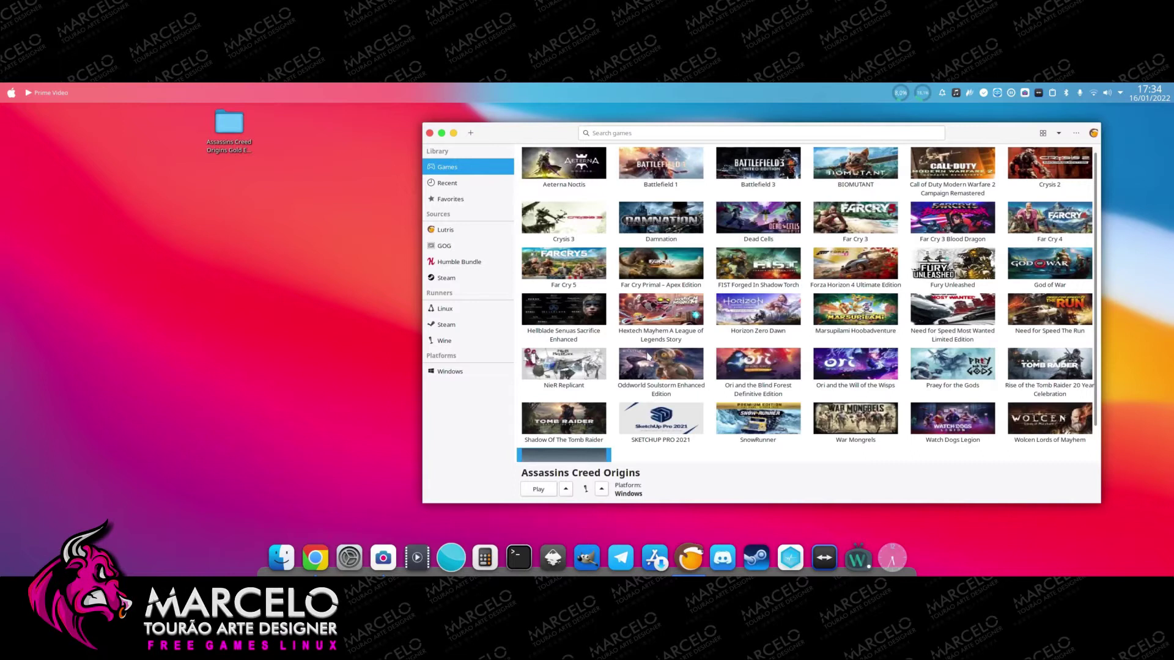
scroll(618, 396, down, 1)
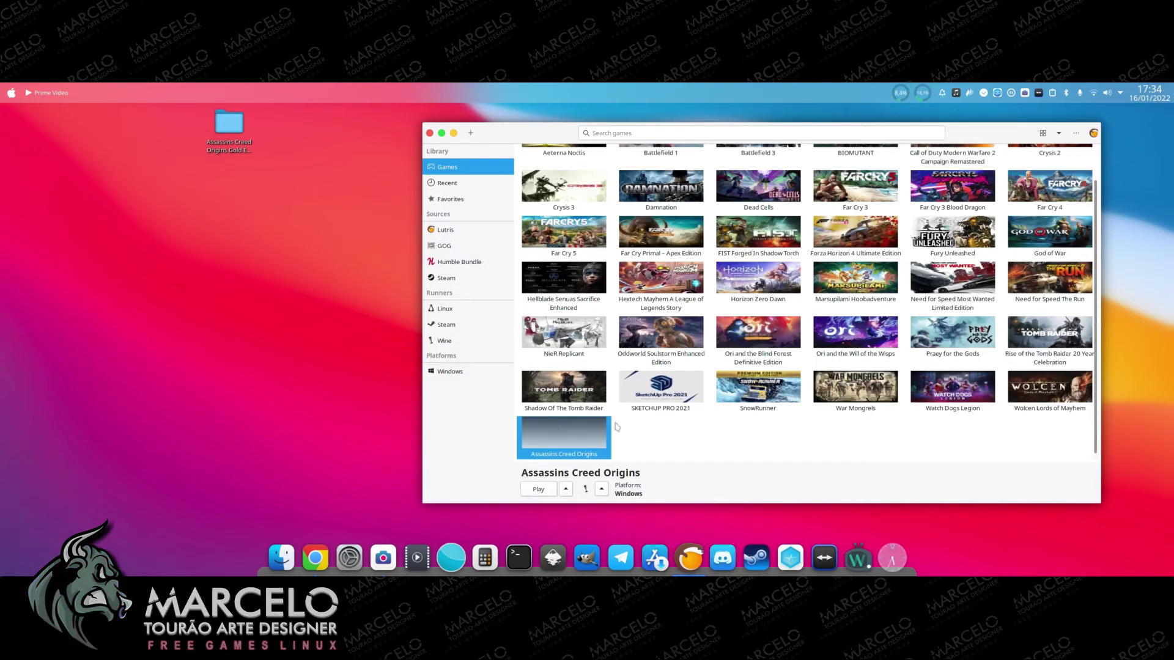
right_click(557, 439)
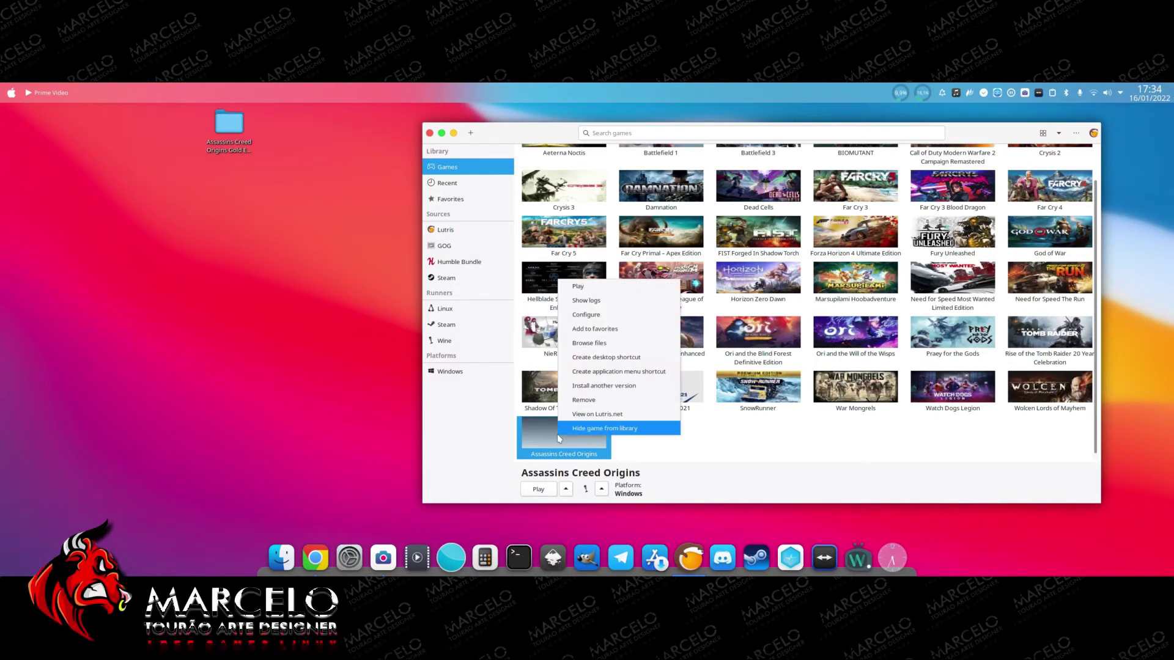
click(606, 315)
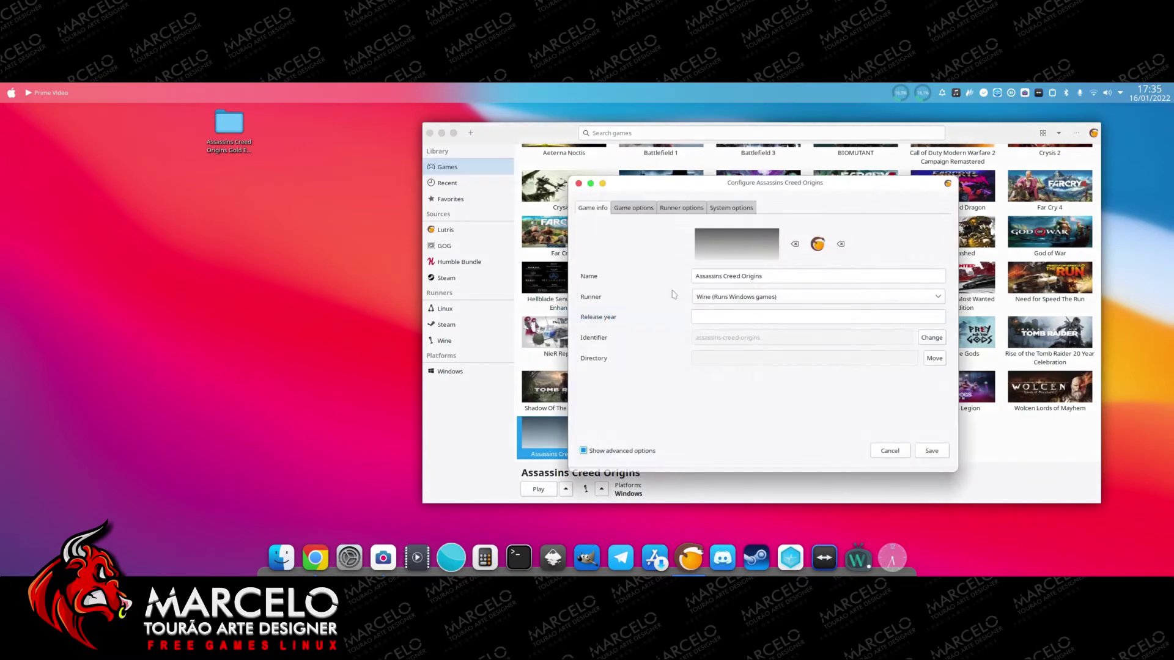
click(646, 211)
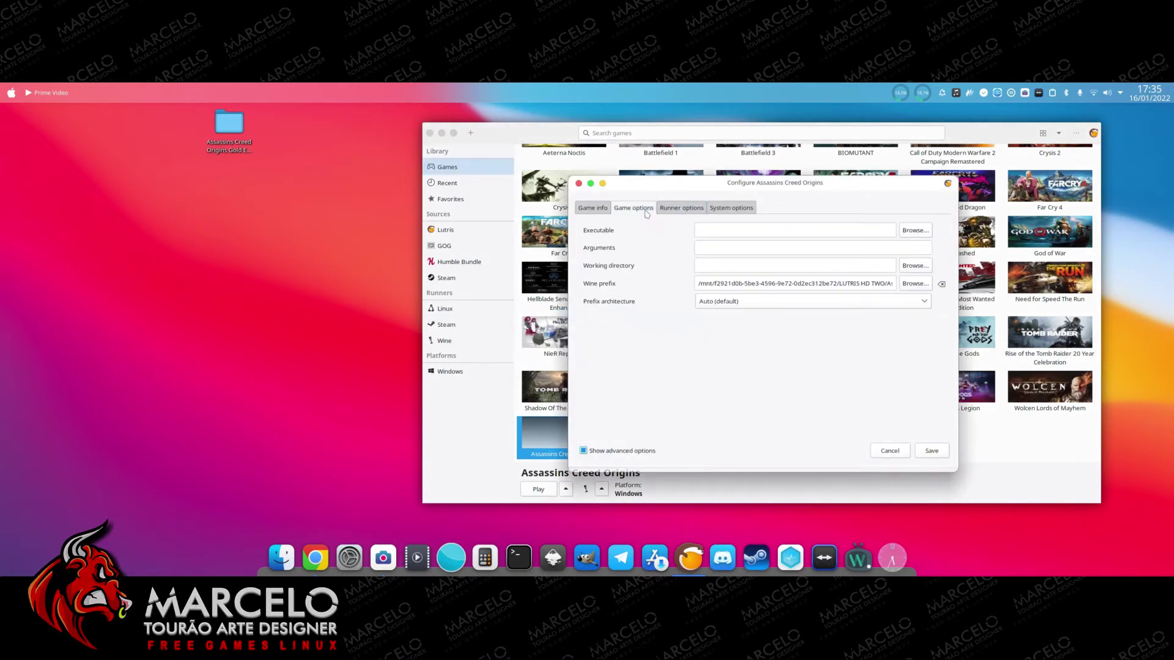
click(680, 208)
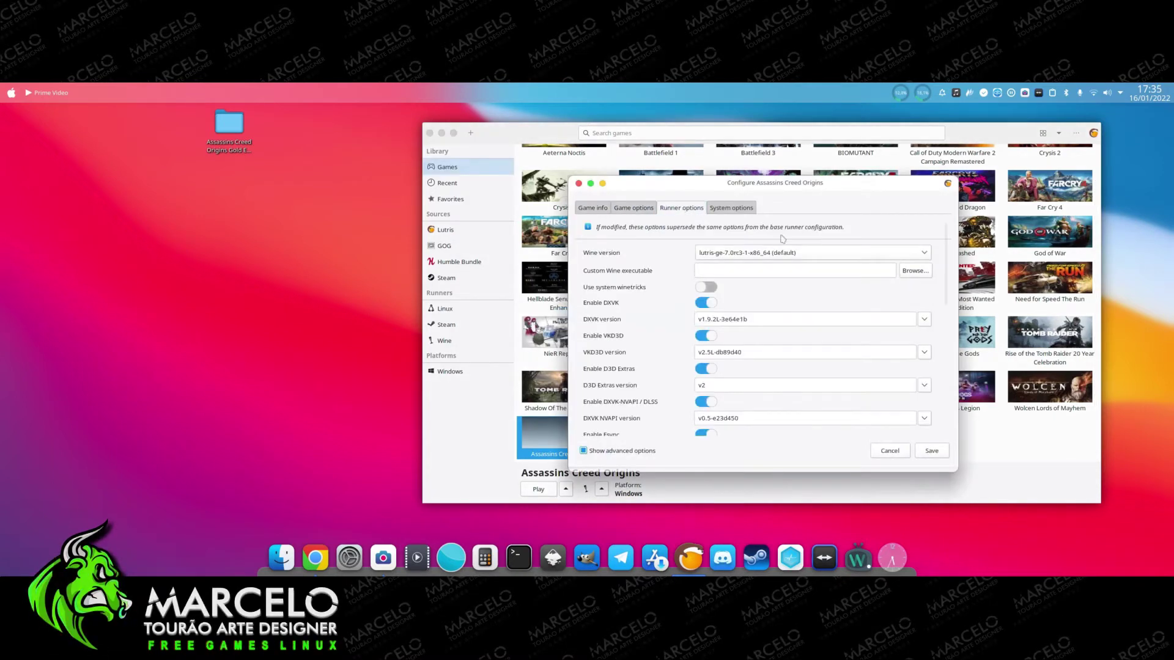
click(926, 254)
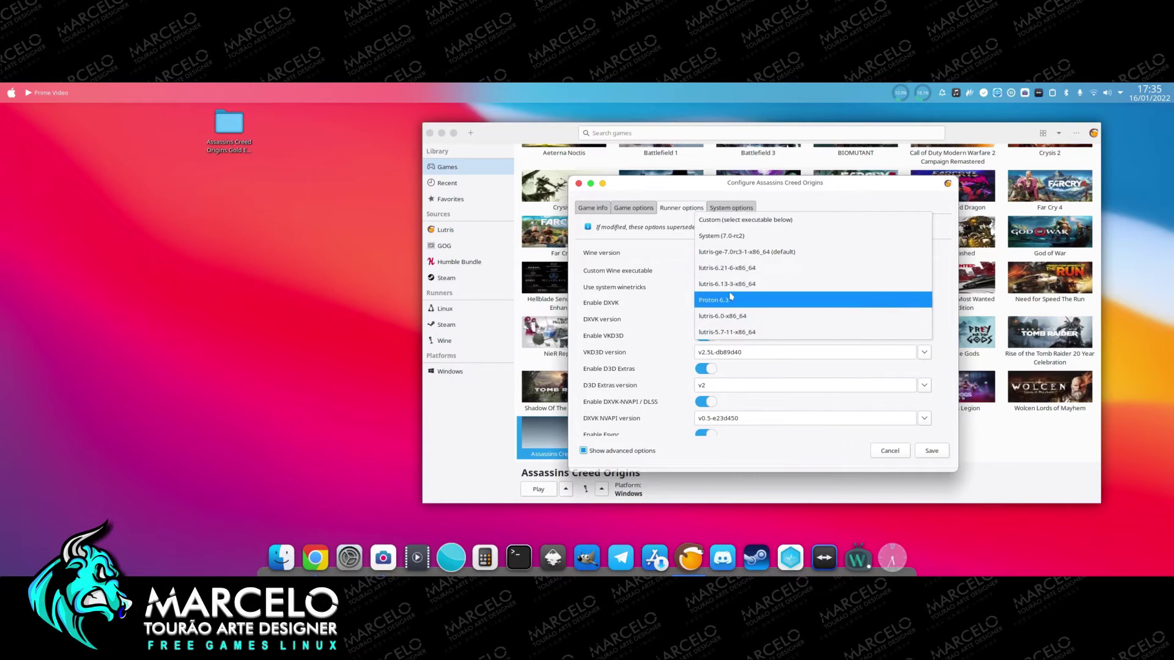
click(745, 301)
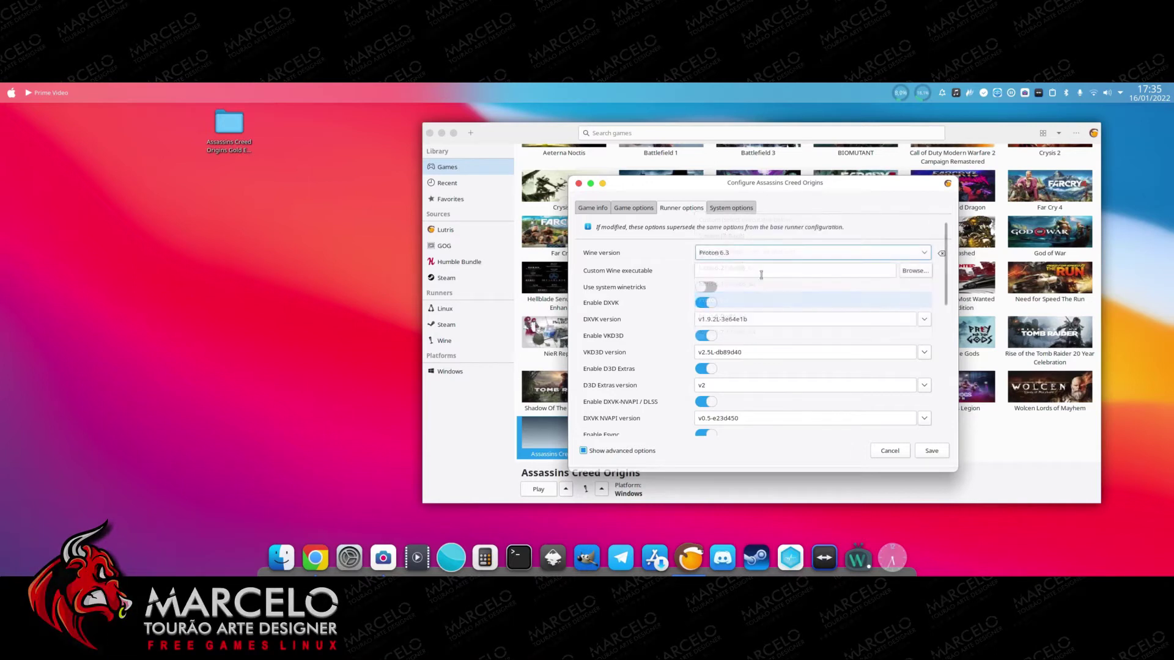
click(932, 451)
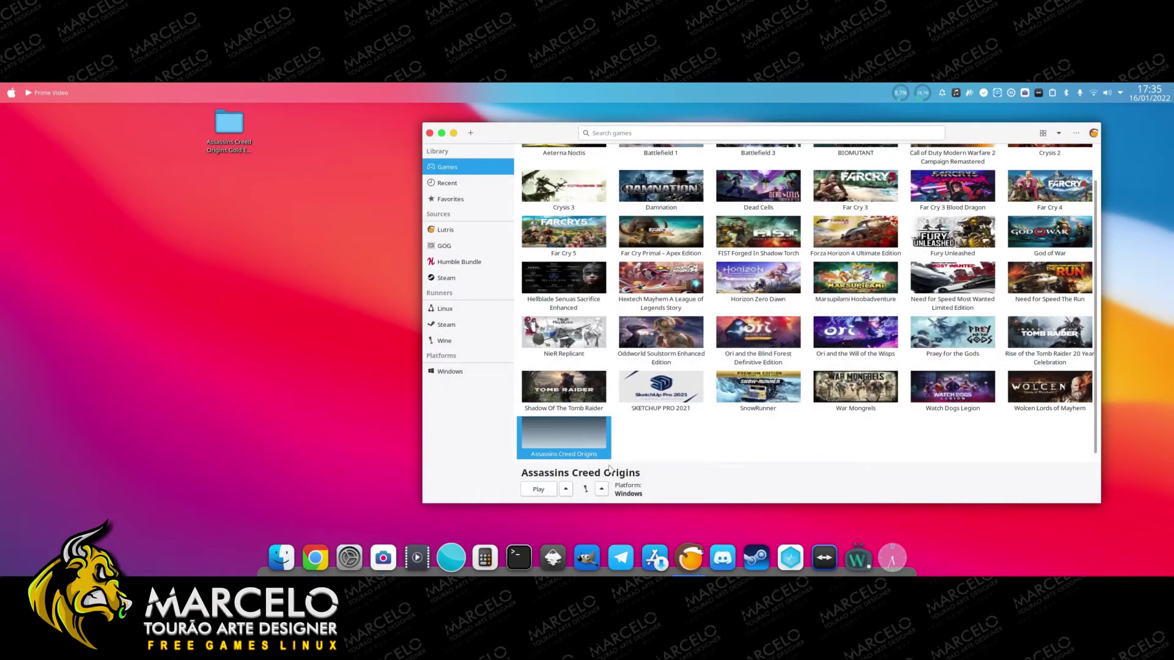
Open Adicionar/Remover Programas again from the Wine control panel of Assassins Creed Origins.
click(602, 489)
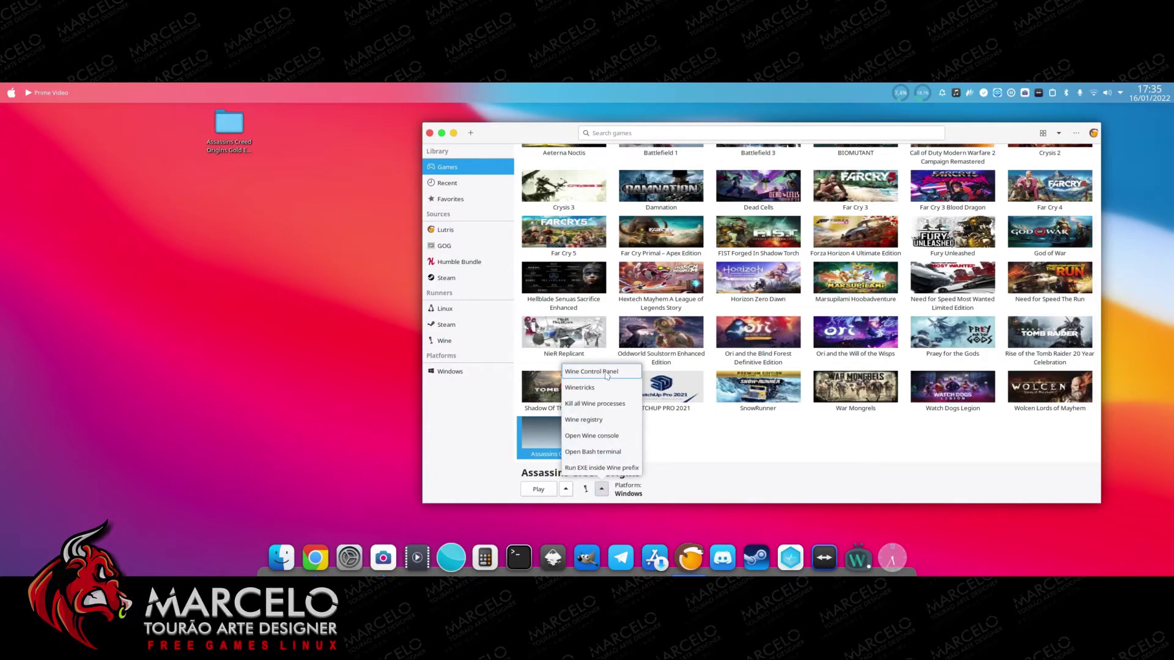
click(613, 331)
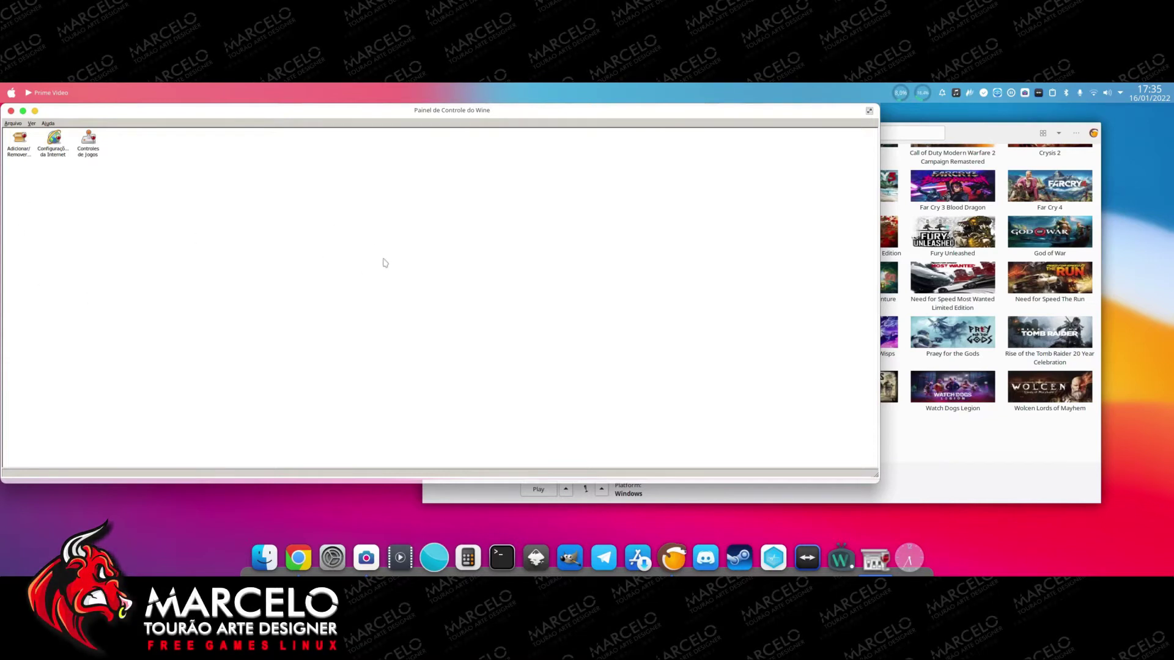
double_click(19, 146)
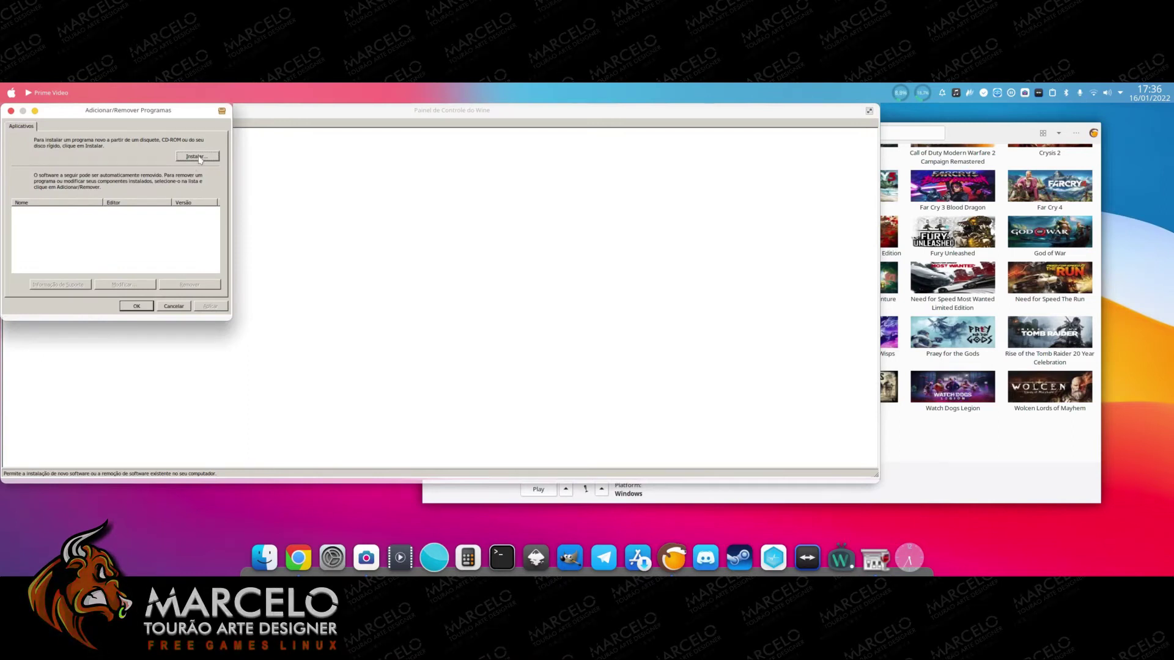
Launch setup.exe from the D: drive with Português (Brasil) as installer language, and close the Adicionar/Remover Programas and Wine control panel windows.
click(196, 157)
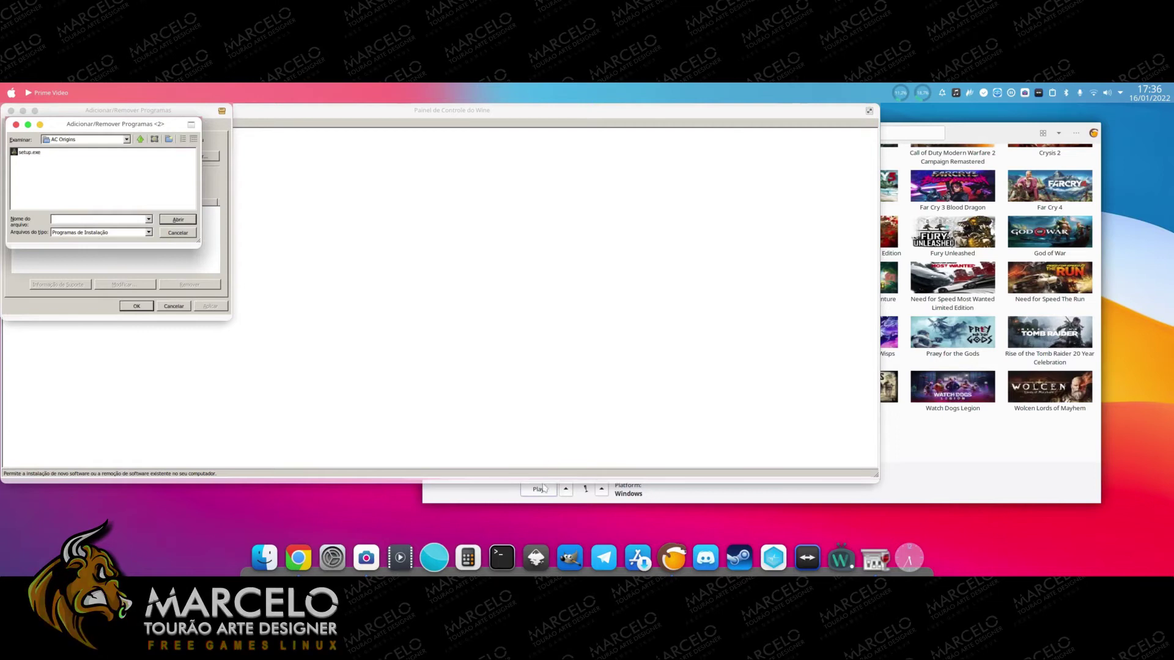
click(127, 140)
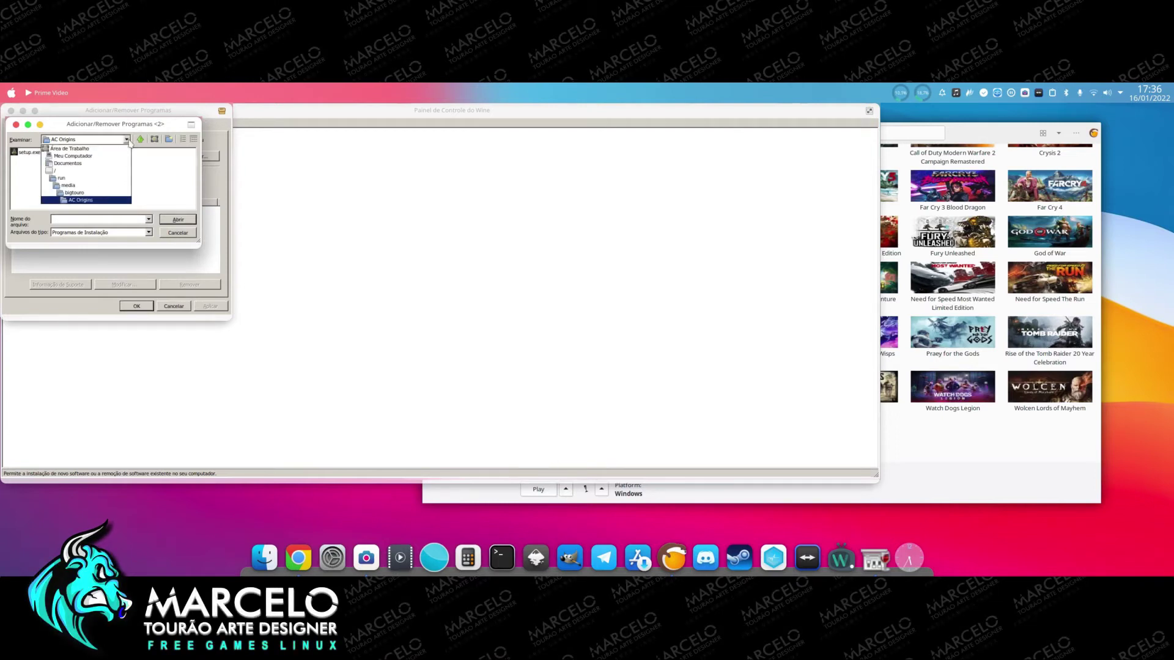
click(81, 157)
click(25, 160)
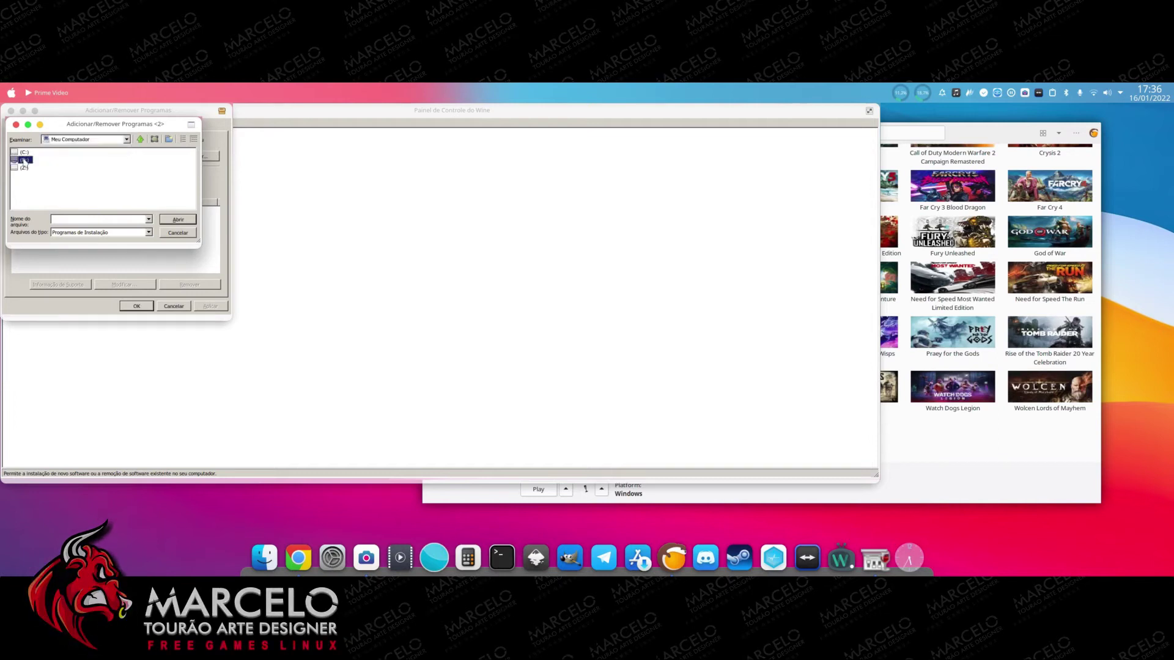
double_click(24, 160)
click(30, 153)
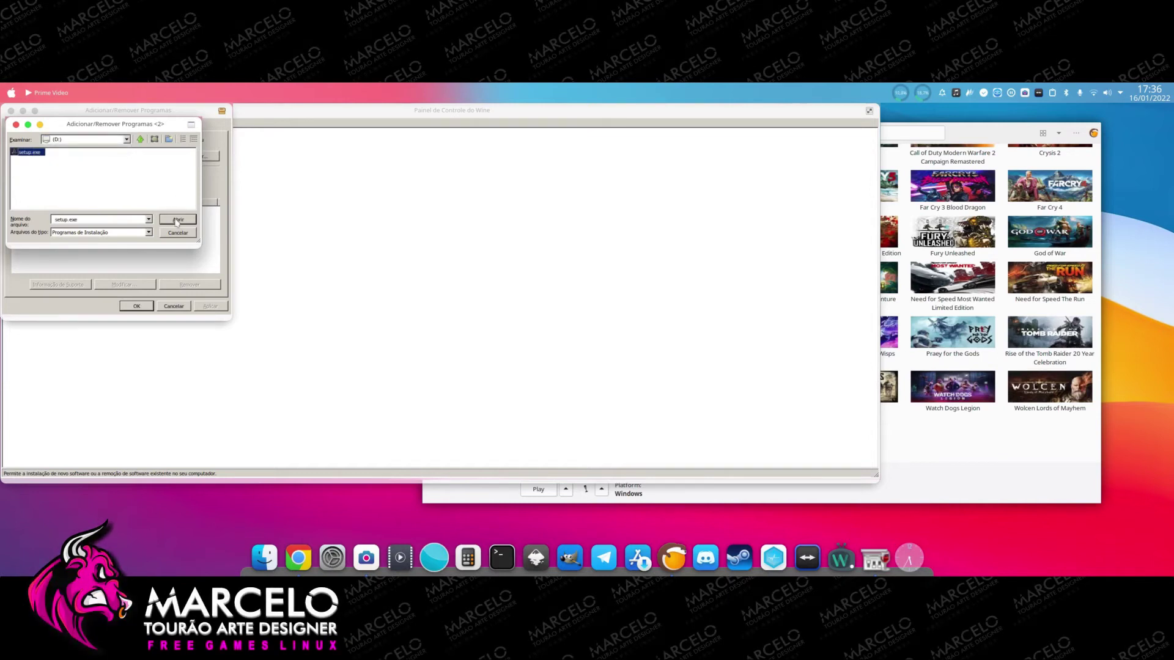
click(177, 220)
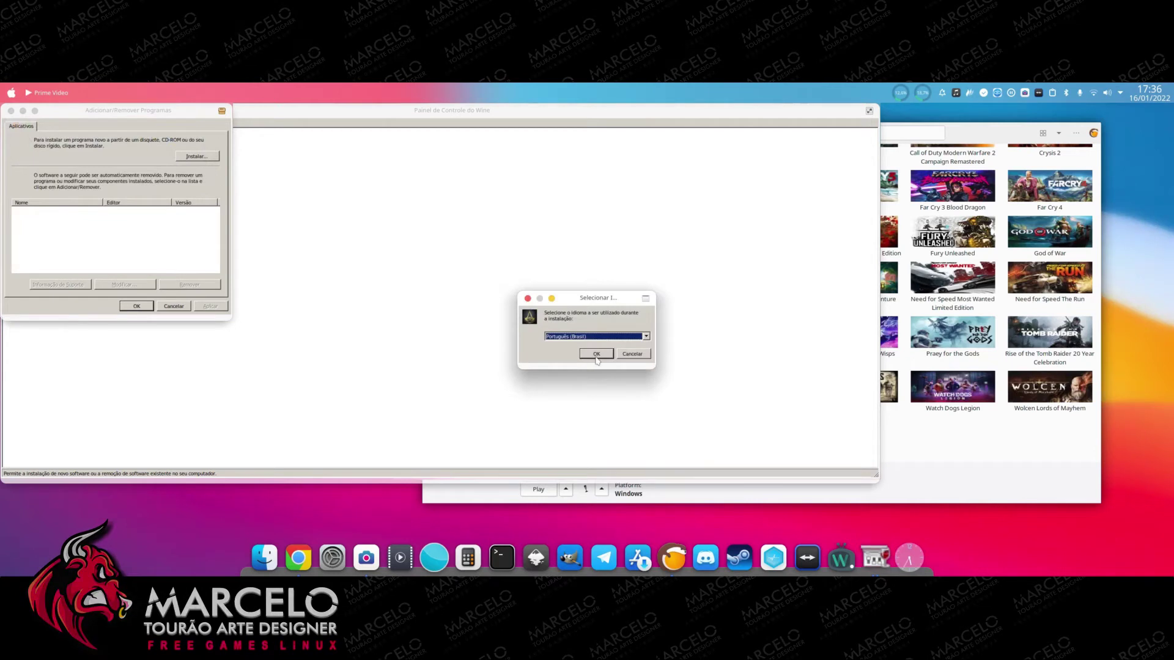
click(597, 355)
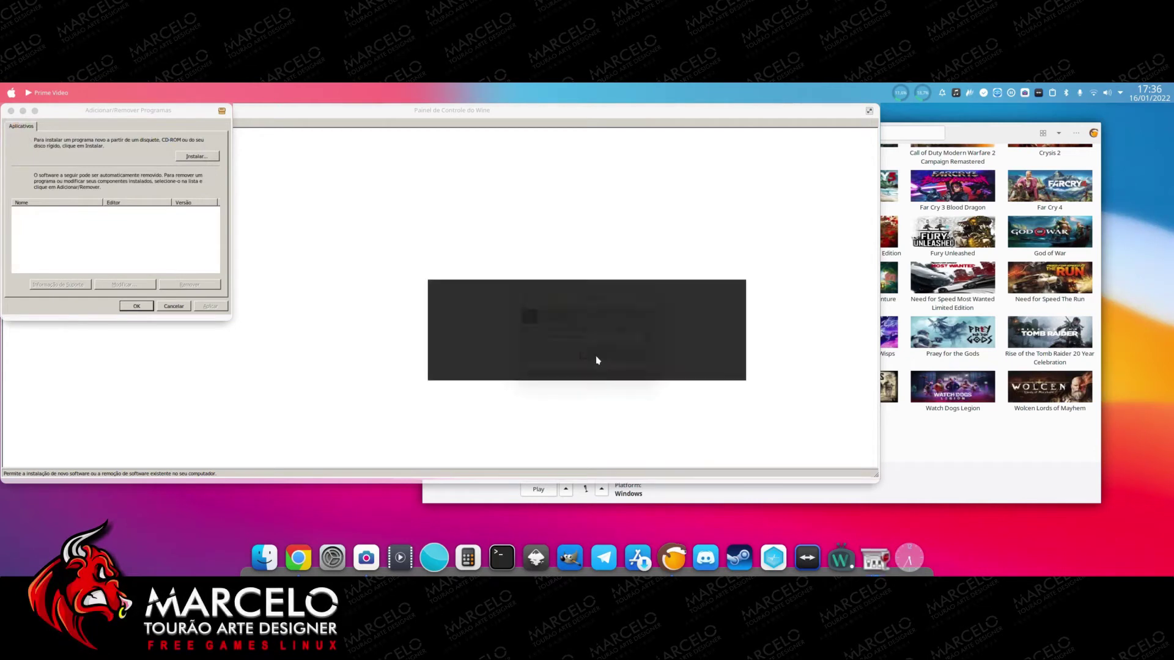
click(137, 307)
click(11, 111)
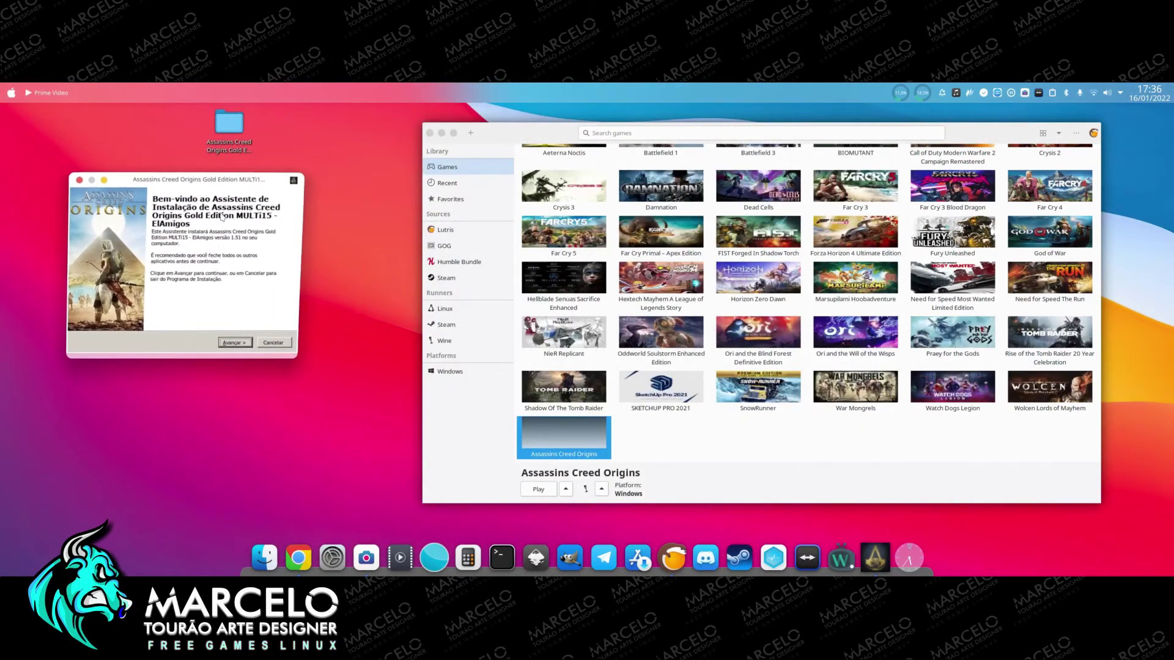
Install the game with the default destination, the Start menu folder Assassins Creed Origins and a desktop icon.
click(244, 345)
click(245, 344)
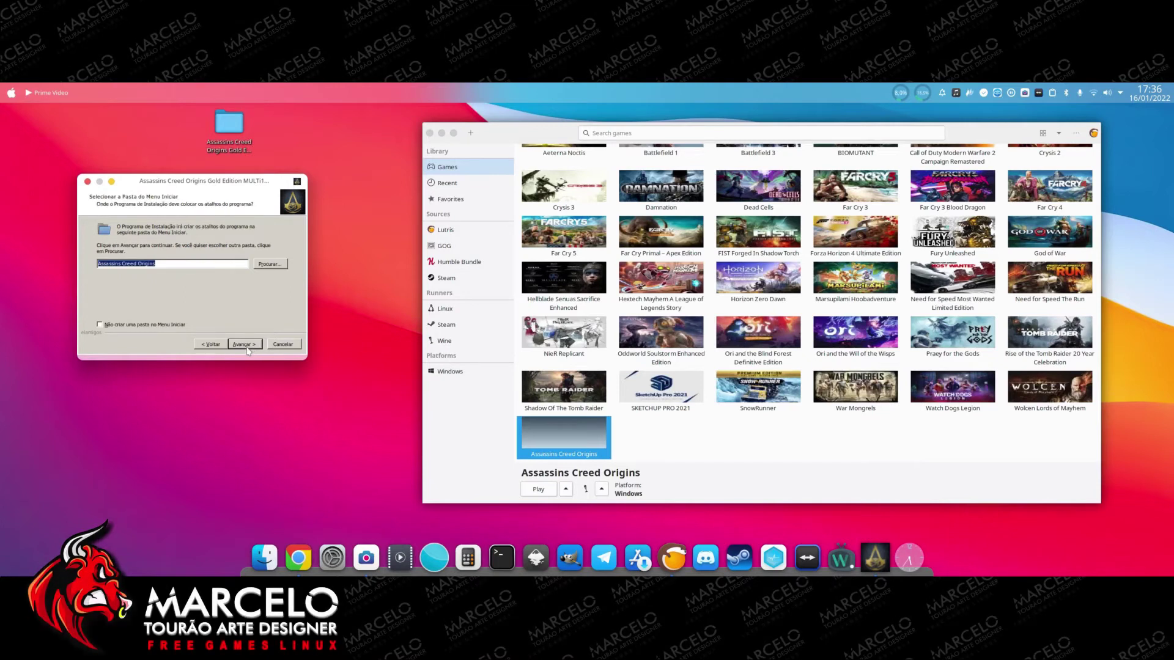
click(246, 346)
click(246, 344)
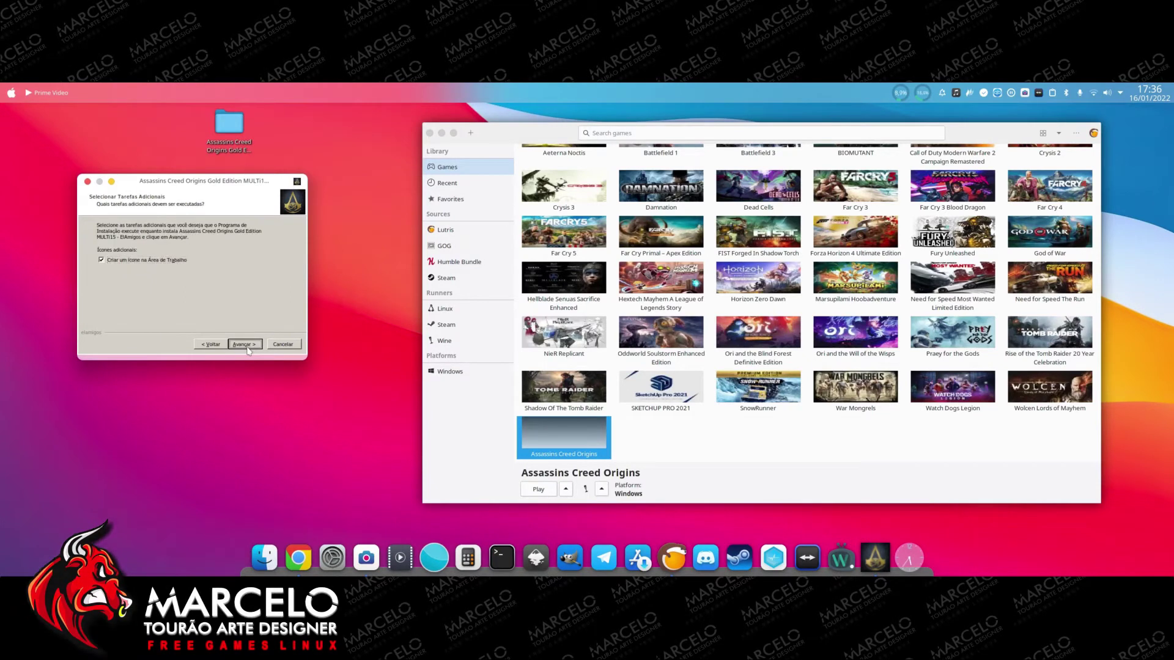
click(247, 345)
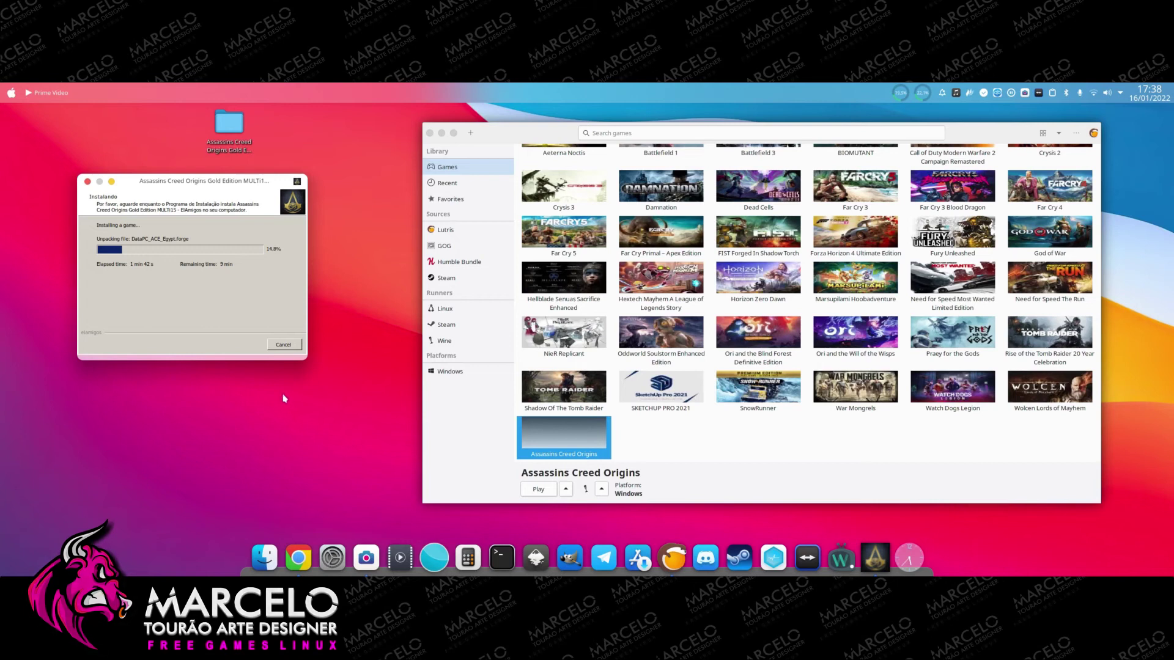
scroll(783, 329, up, 1)
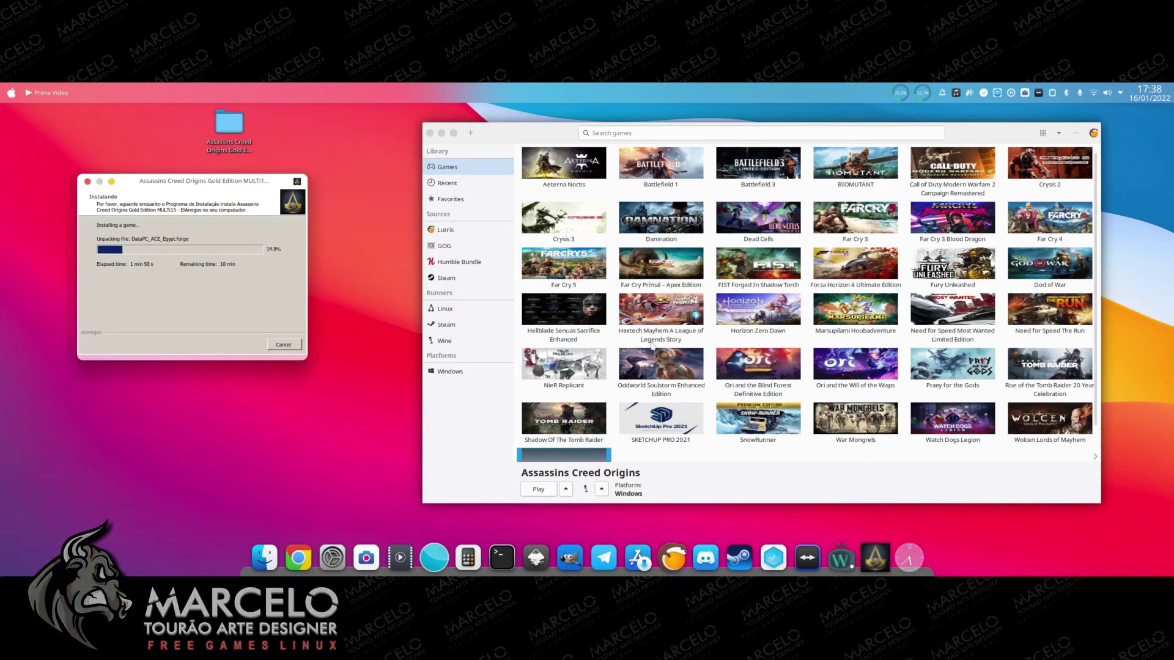
scroll(664, 364, down, 1)
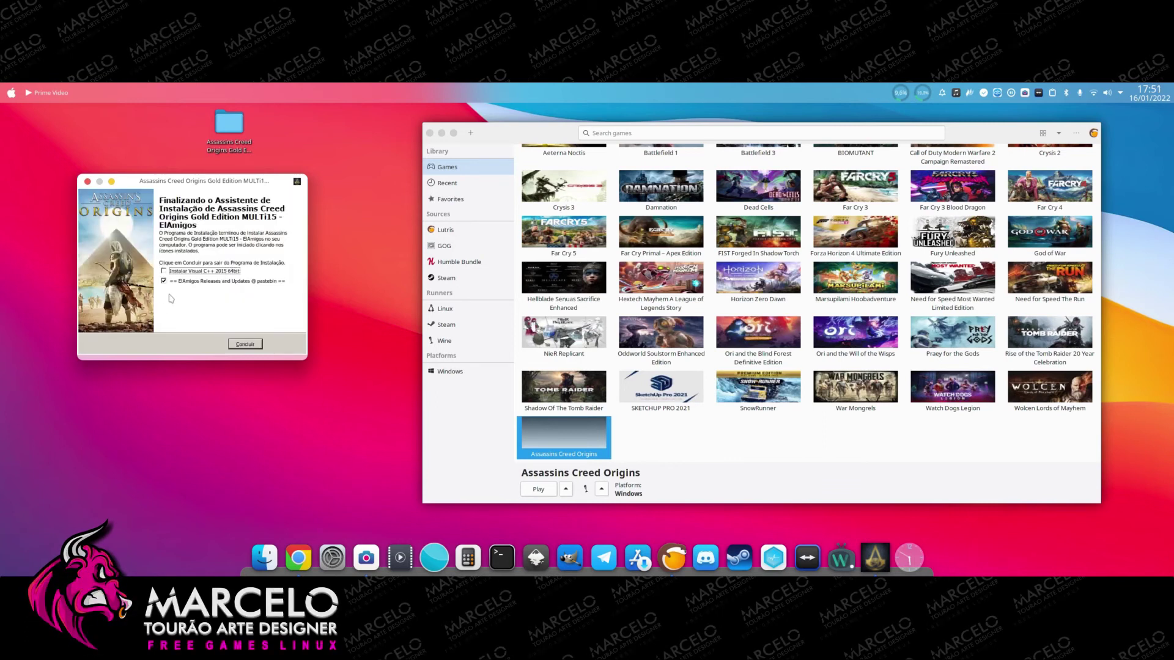
Finish the game installer with Visual C++ 2015 64bit installation enabled and the ElAmigos Releases and Updates option disabled.
click(163, 281)
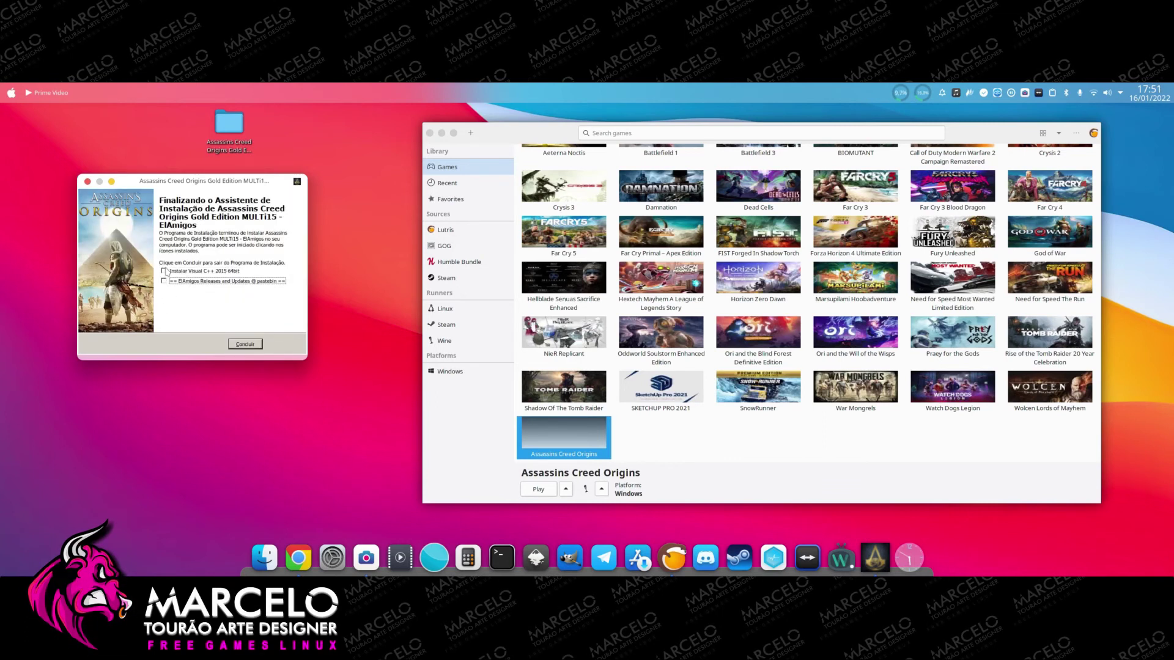
click(163, 271)
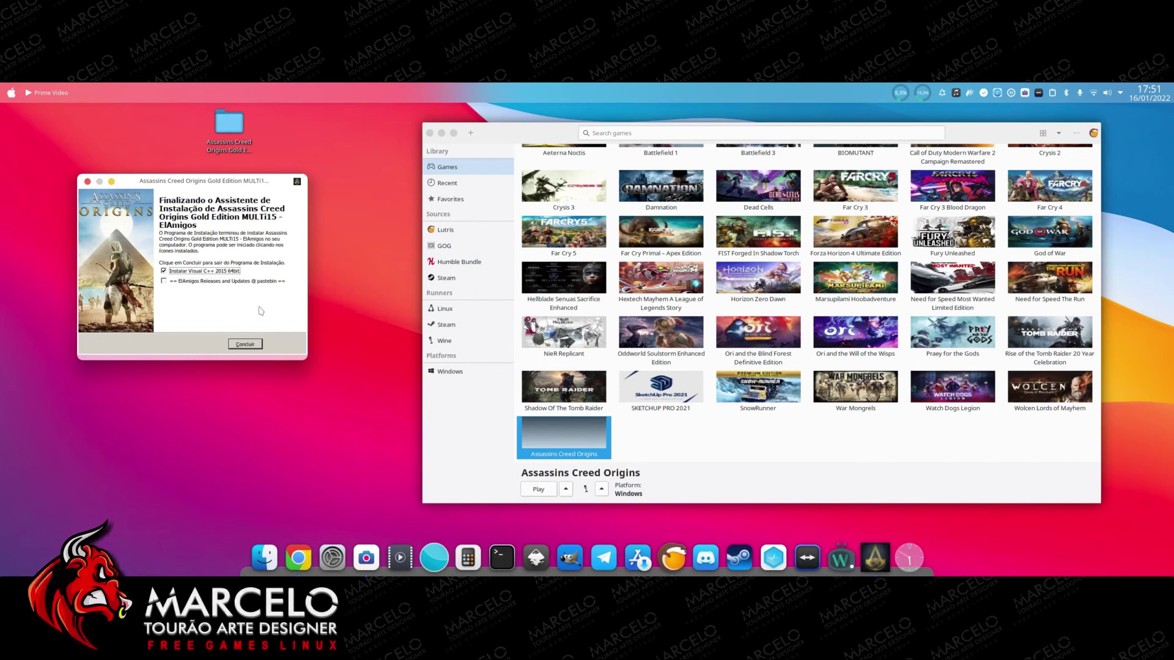
click(245, 345)
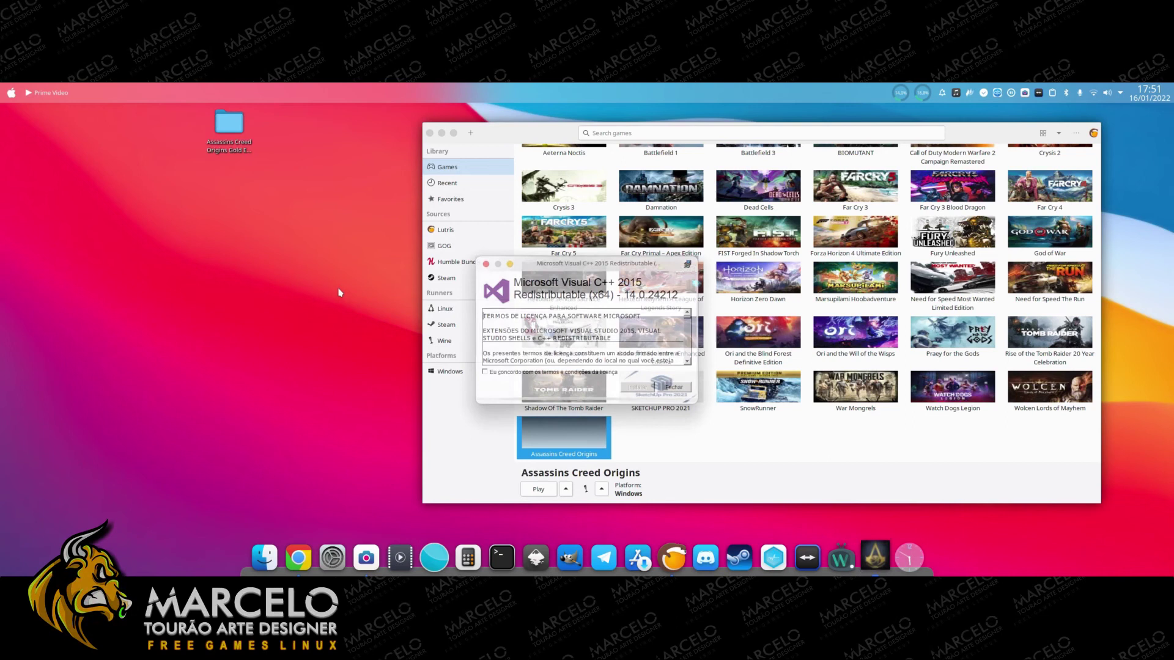
Accept the license terms, install the Microsoft Visual C++ 2015 Redistributable (x64) and close its setup.
click(496, 374)
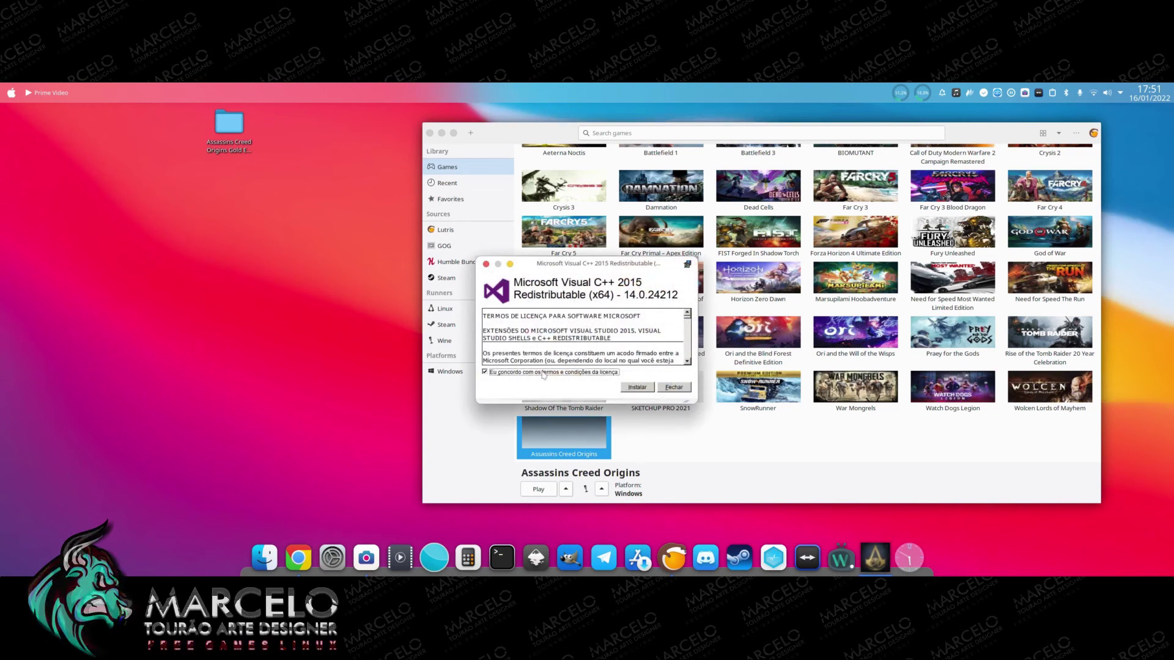
click(638, 387)
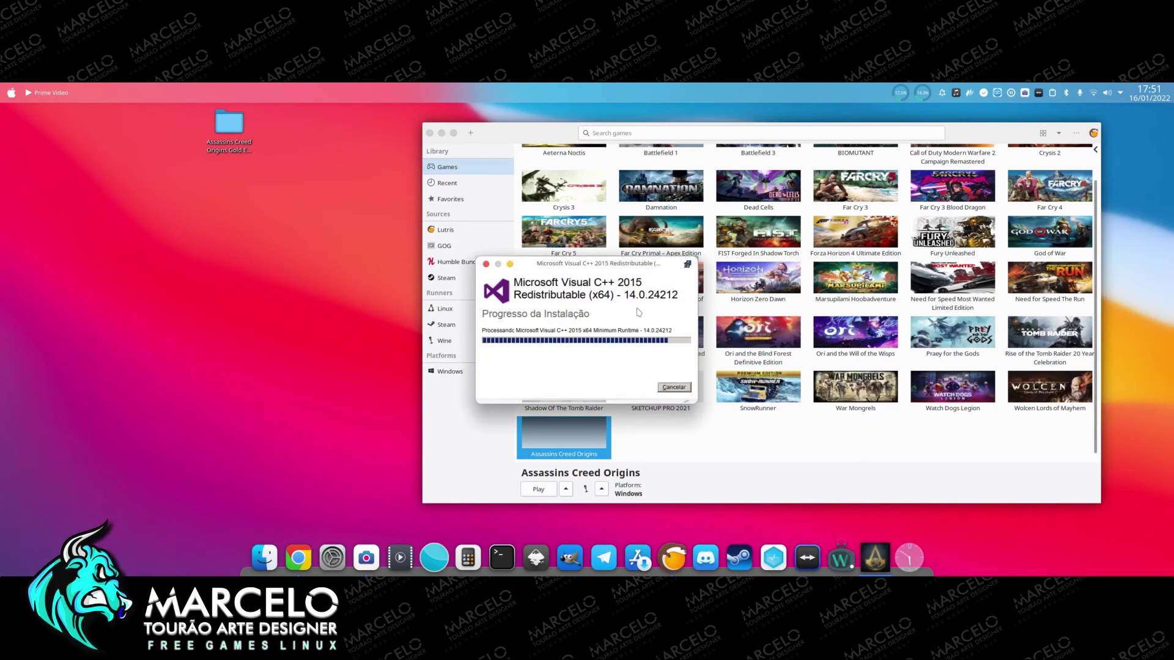
click(673, 388)
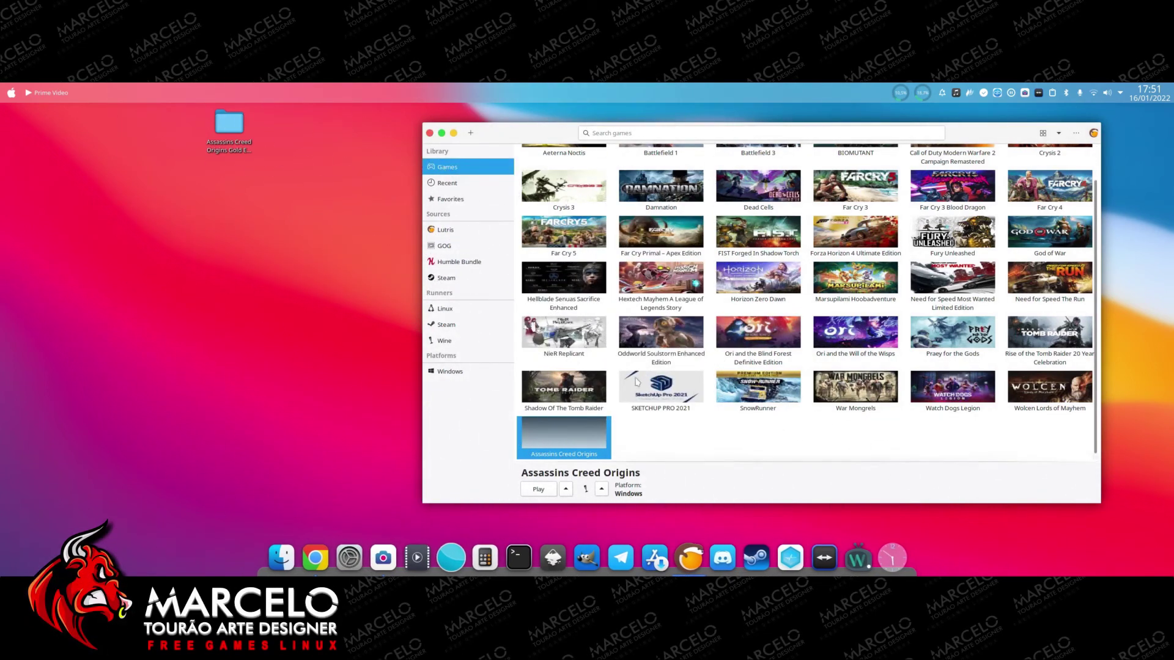
Switch to the Dolphin file manager and open the LUTRIS HD TWO folder on the STEAM LINUX drive.
click(280, 560)
drag(565, 207, 298, 179)
click(170, 434)
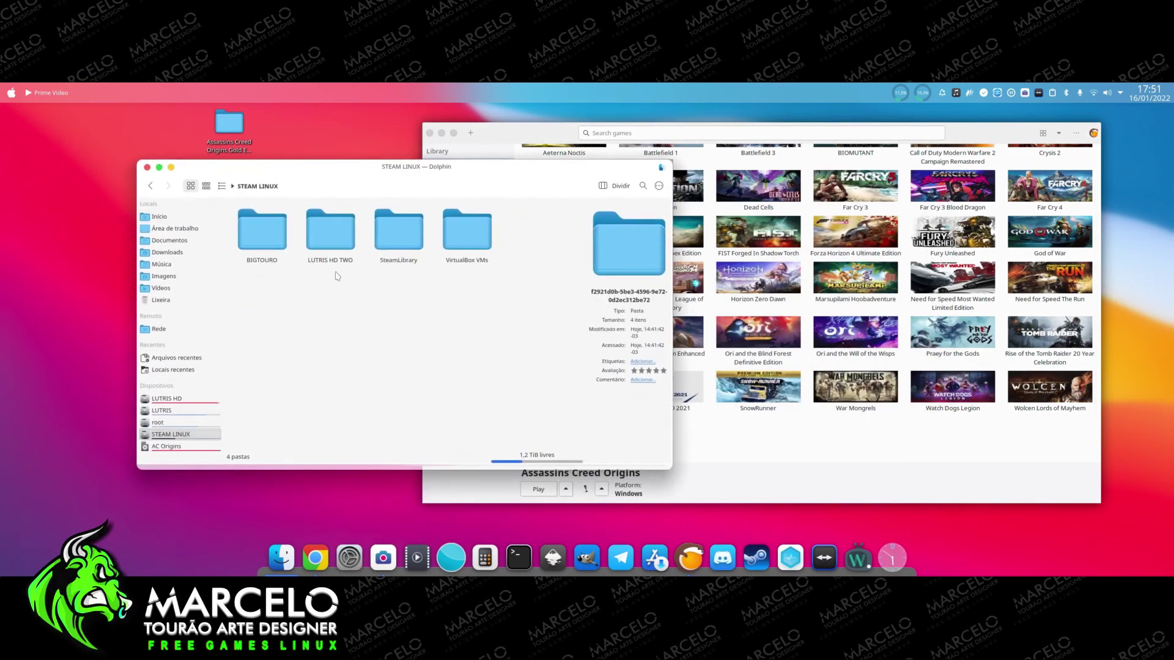
double_click(330, 235)
drag(374, 174, 282, 163)
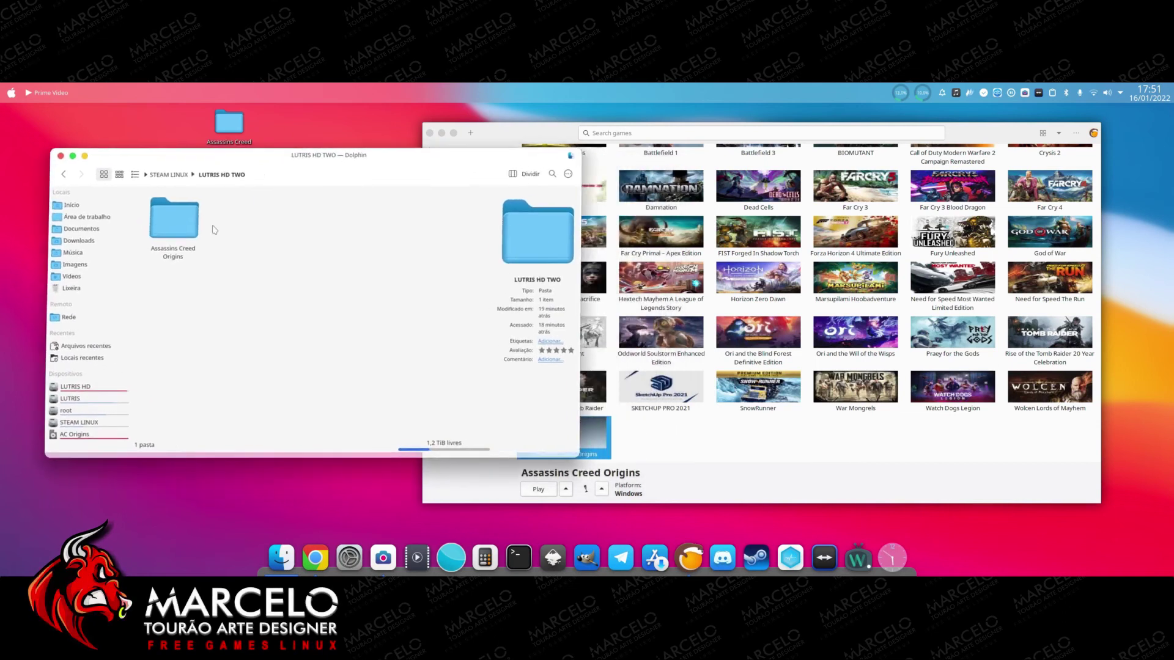
Browse through Assassins Creed Origins, drive_c and Games to the installed game folder, and select ACOrigins.exe.
double_click(176, 220)
click(119, 174)
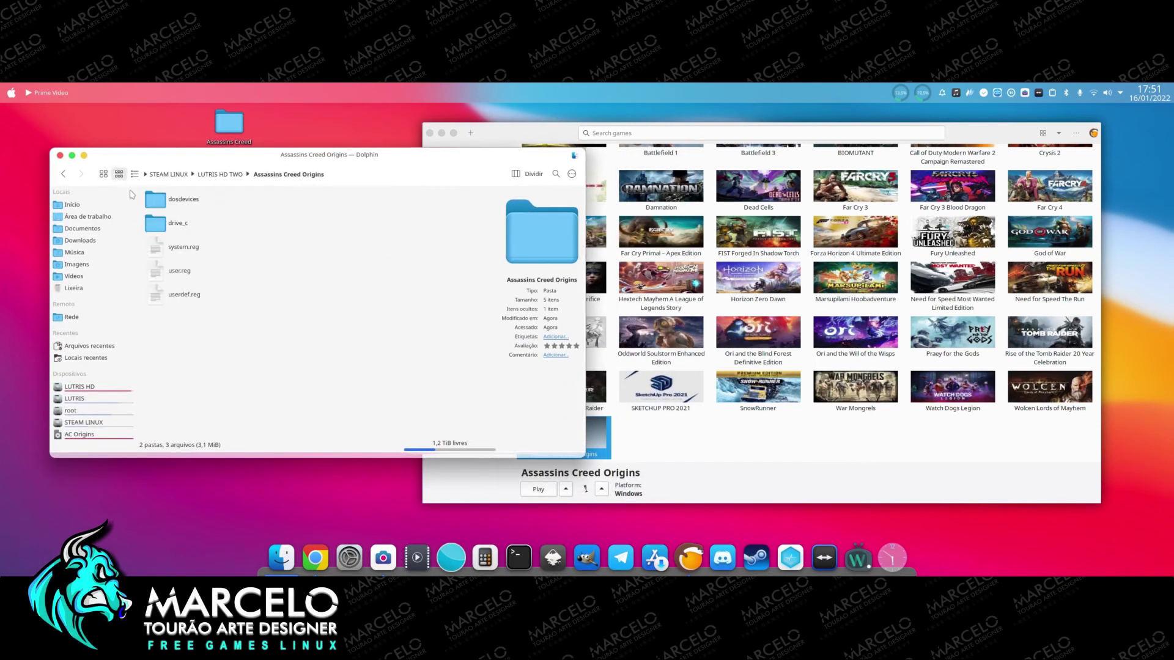
double_click(160, 224)
click(119, 175)
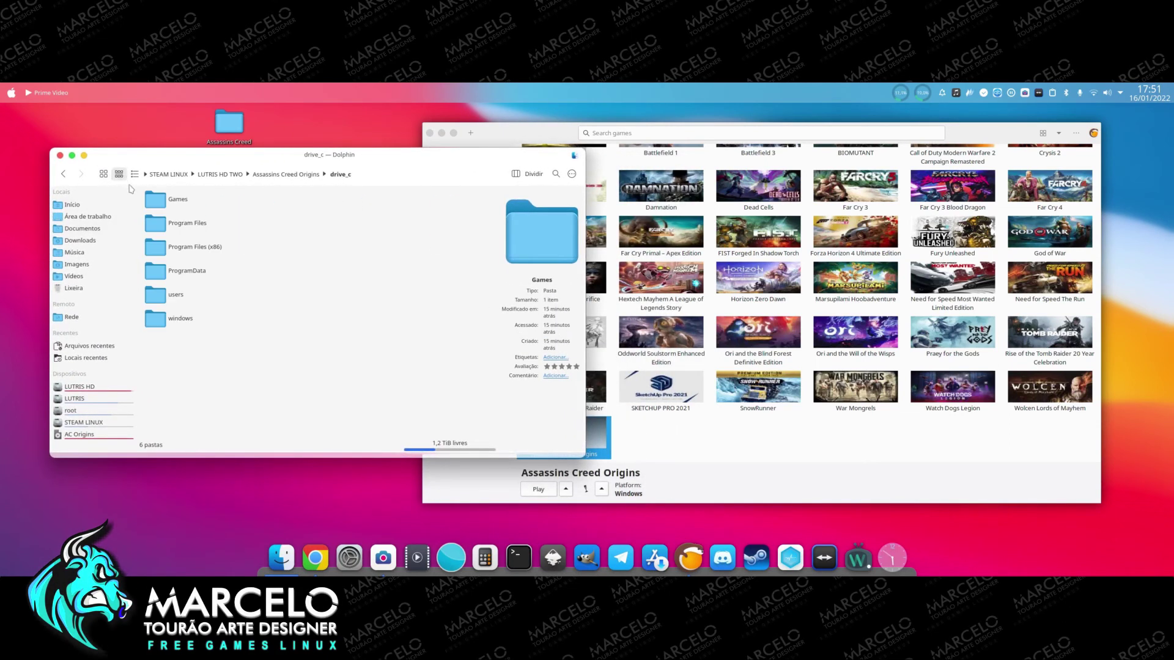
double_click(160, 199)
click(119, 174)
double_click(161, 200)
click(120, 176)
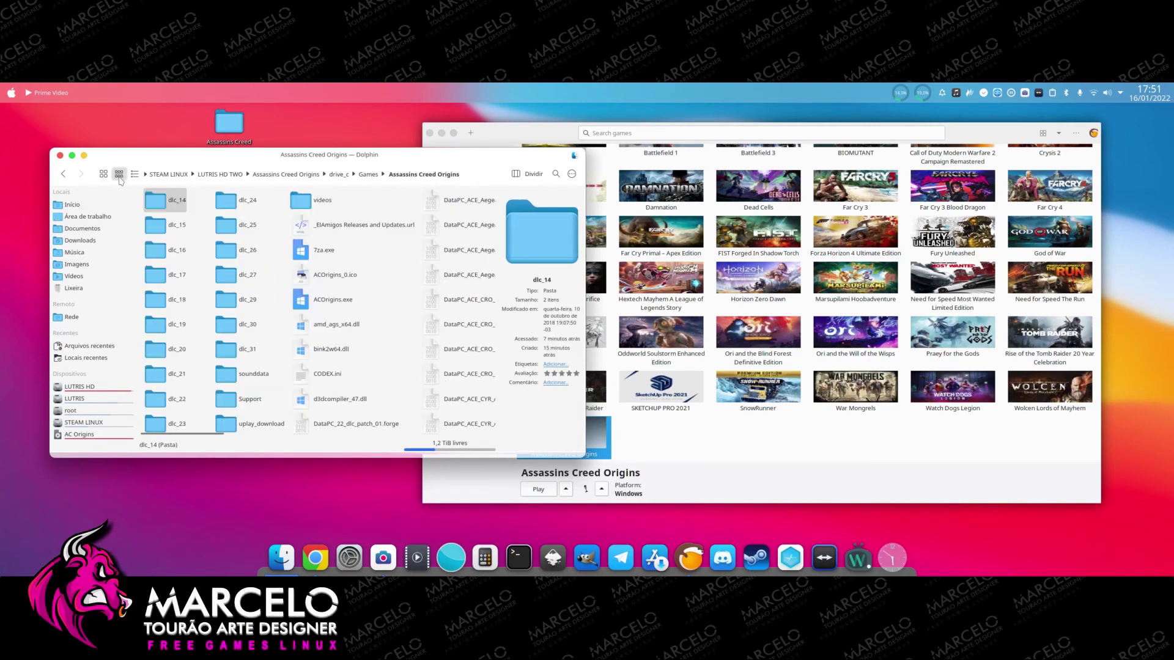
click(354, 300)
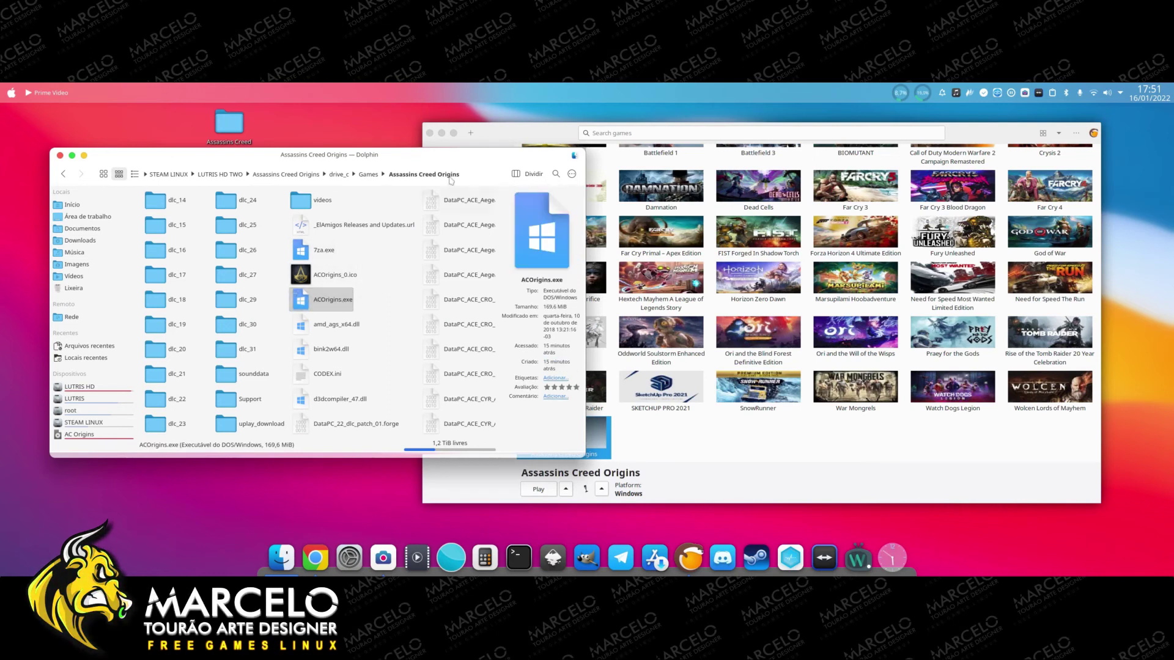
Arrange the Dolphin and Lutris windows side by side so the game folder's path and the library are both accessible.
drag(450, 178, 421, 176)
click(584, 131)
drag(584, 131, 657, 126)
Open the game options in the Assassins Creed Origins configuration and start browsing for its executable.
right_click(658, 424)
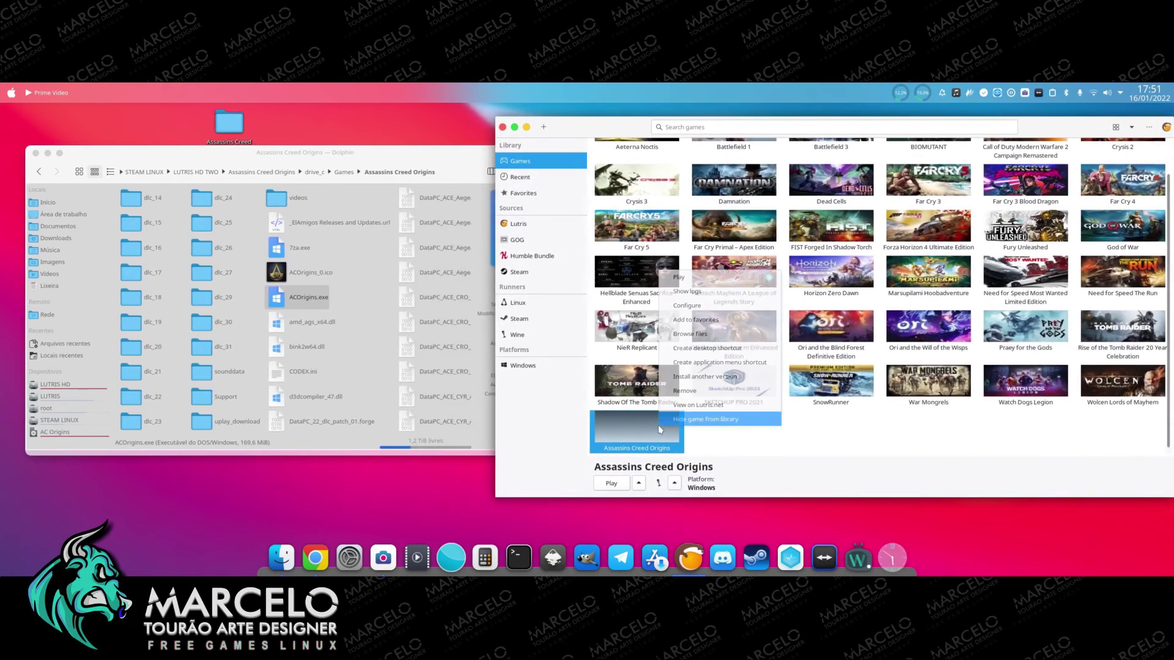
click(703, 305)
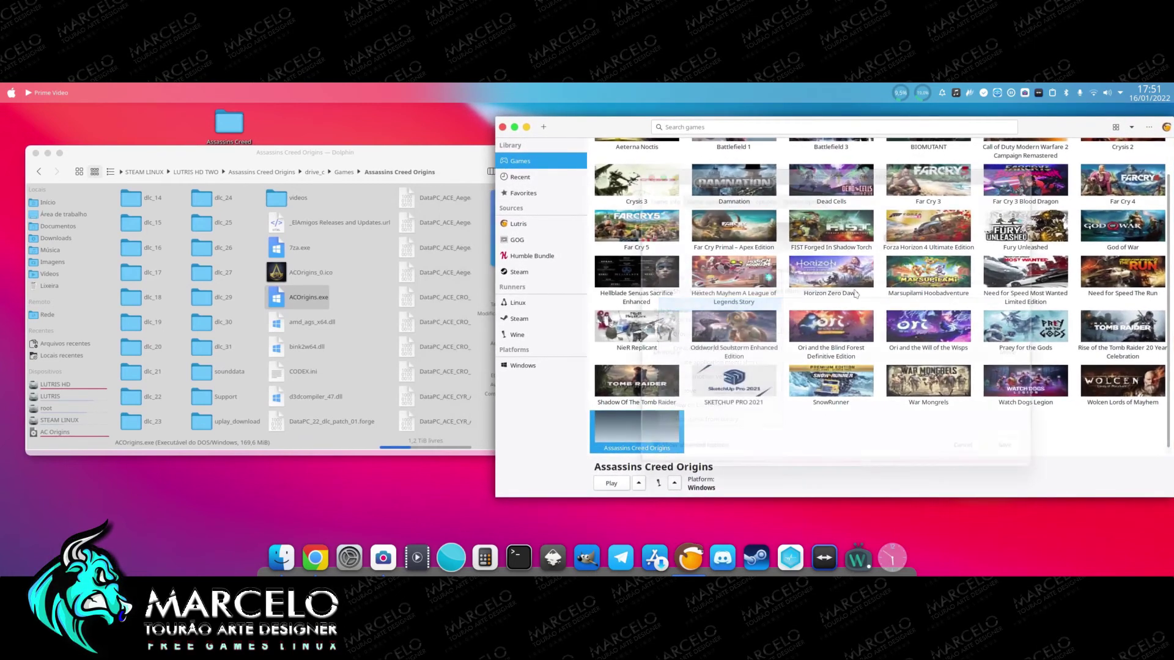
click(715, 203)
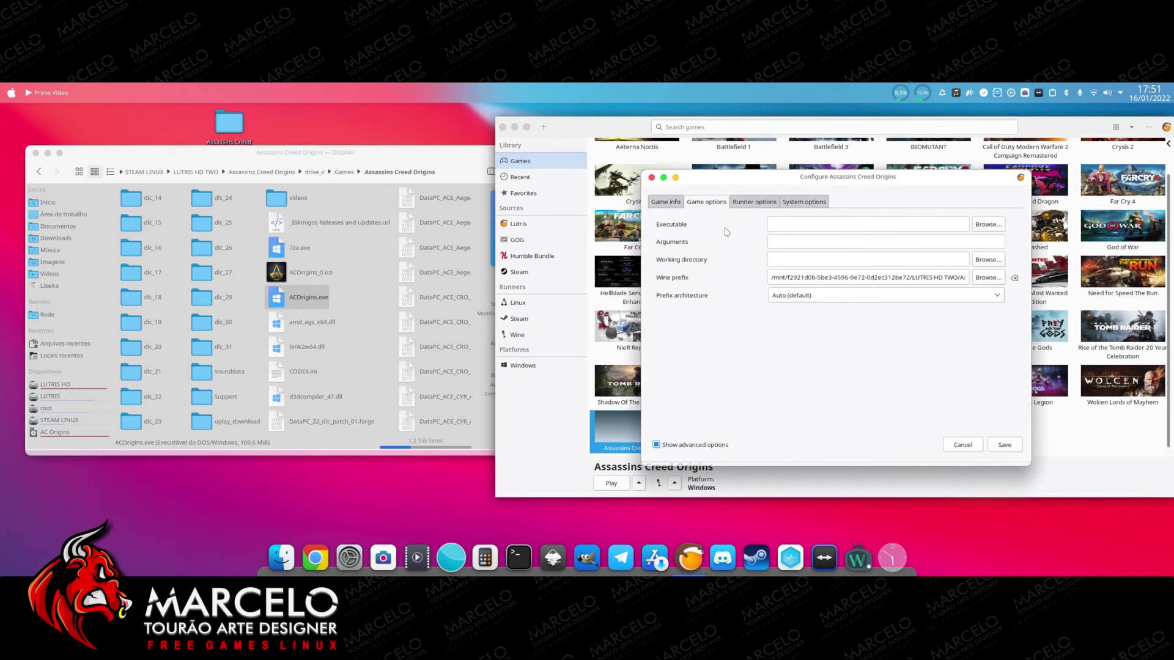
click(989, 224)
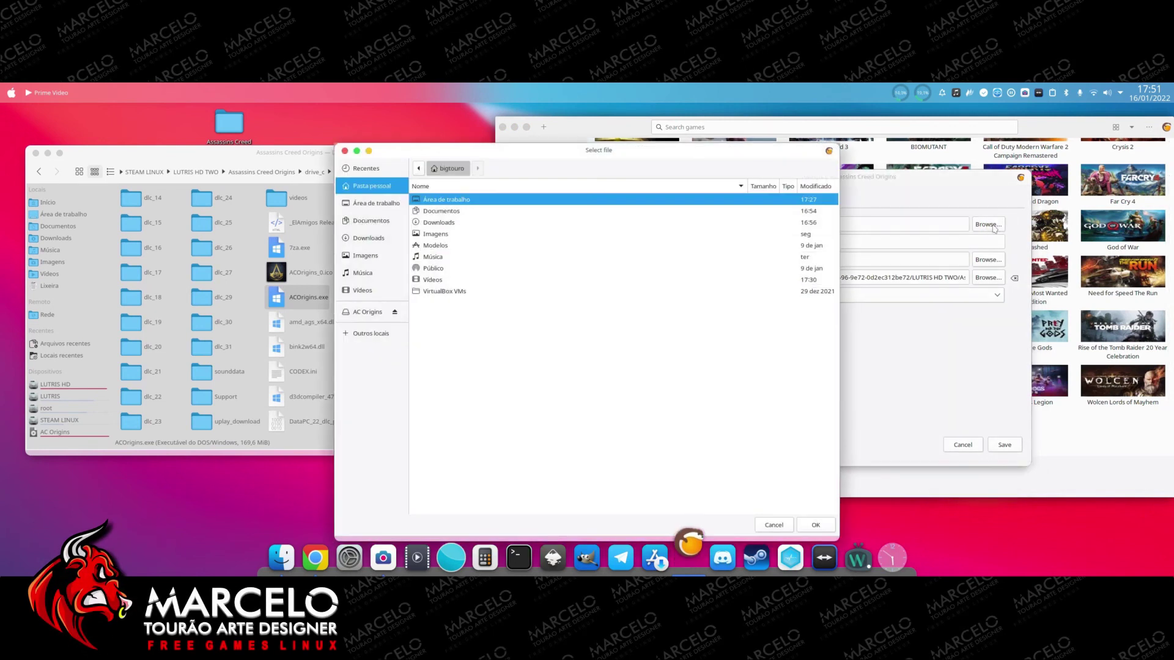
Set the executable to ACOrigins.exe in LUTRIS HD TWO/Assassins Creed Origins/drive_c/Games/Assassins Creed Origins on STEAM LINUX, and save the configuration.
click(379, 336)
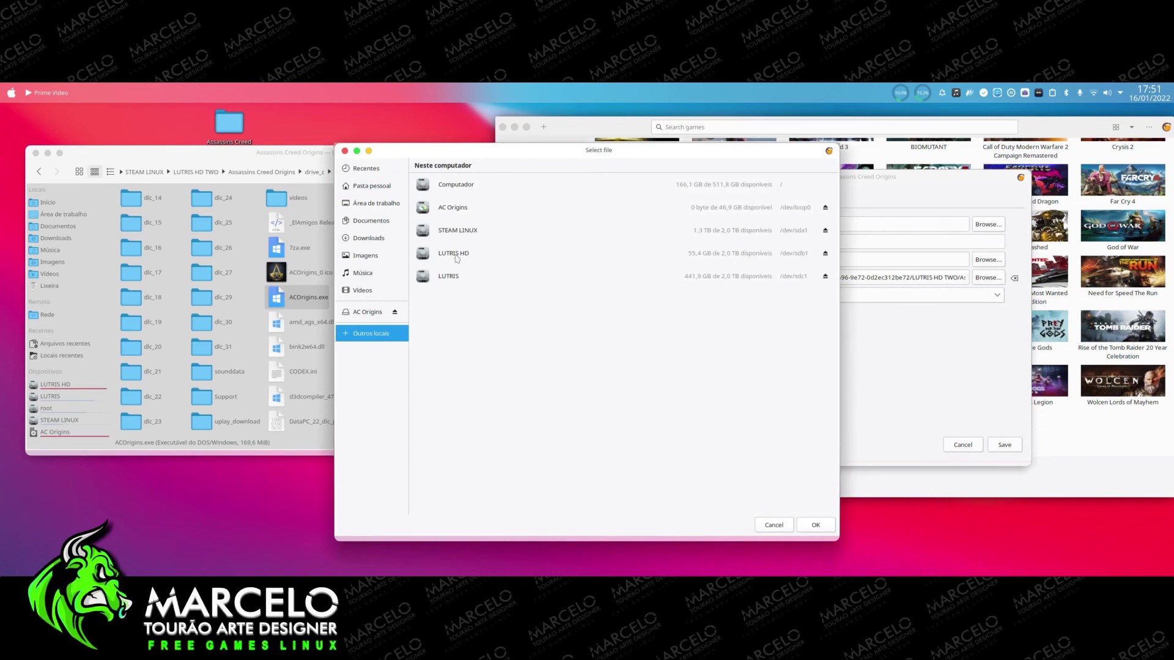
click(455, 232)
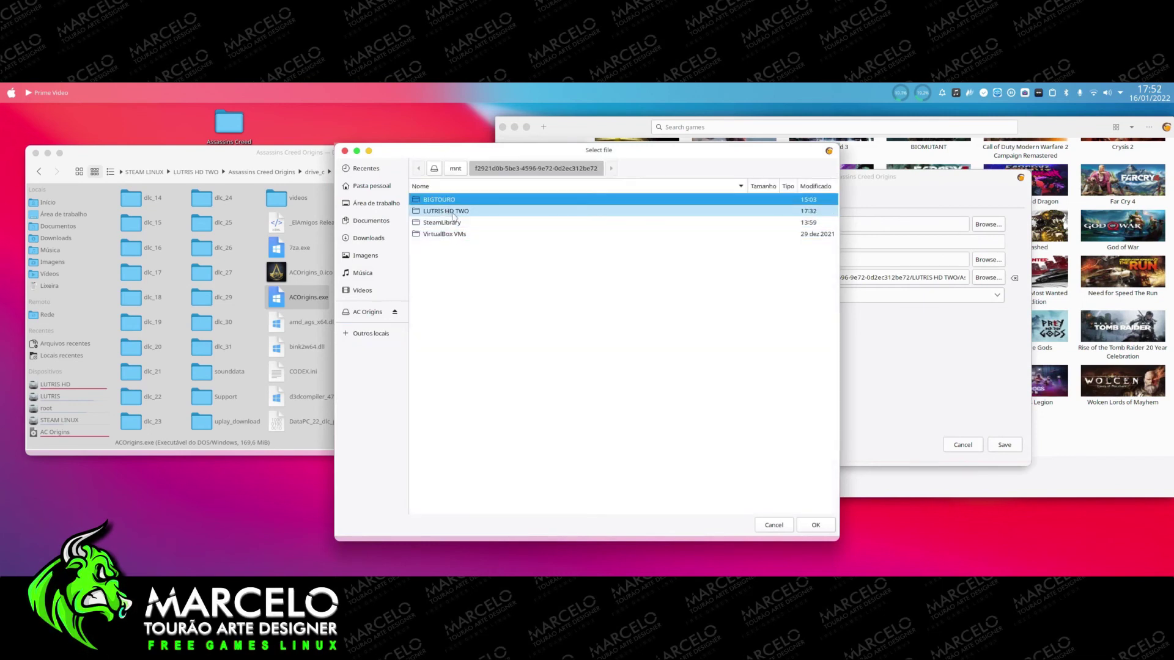
double_click(453, 211)
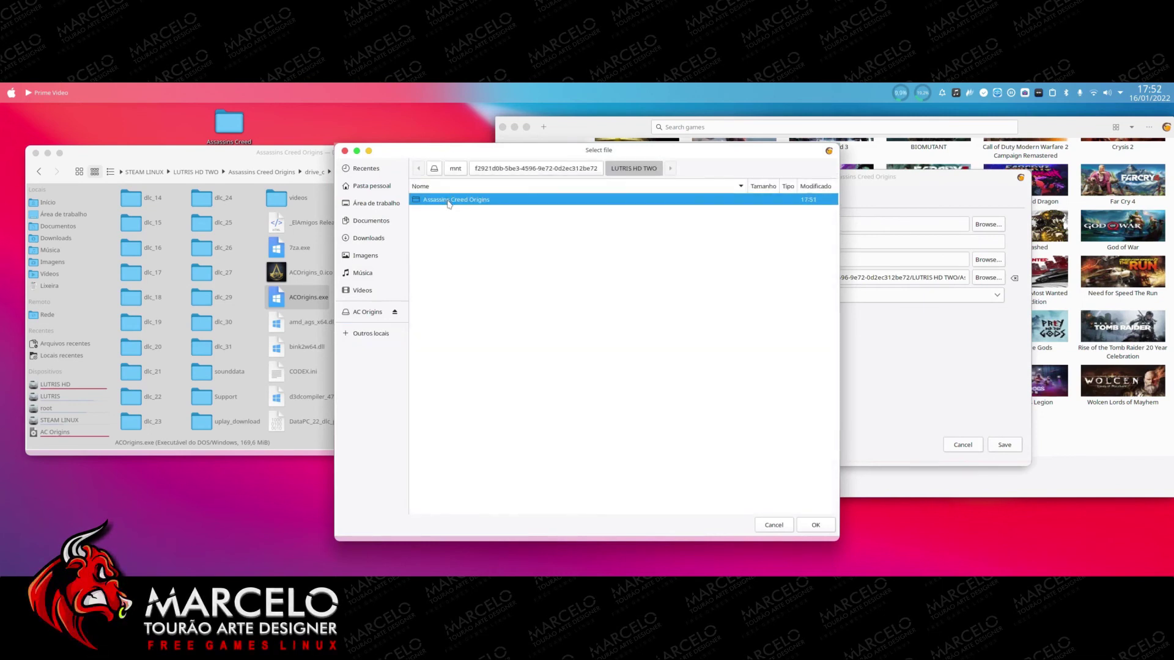
double_click(448, 201)
click(433, 211)
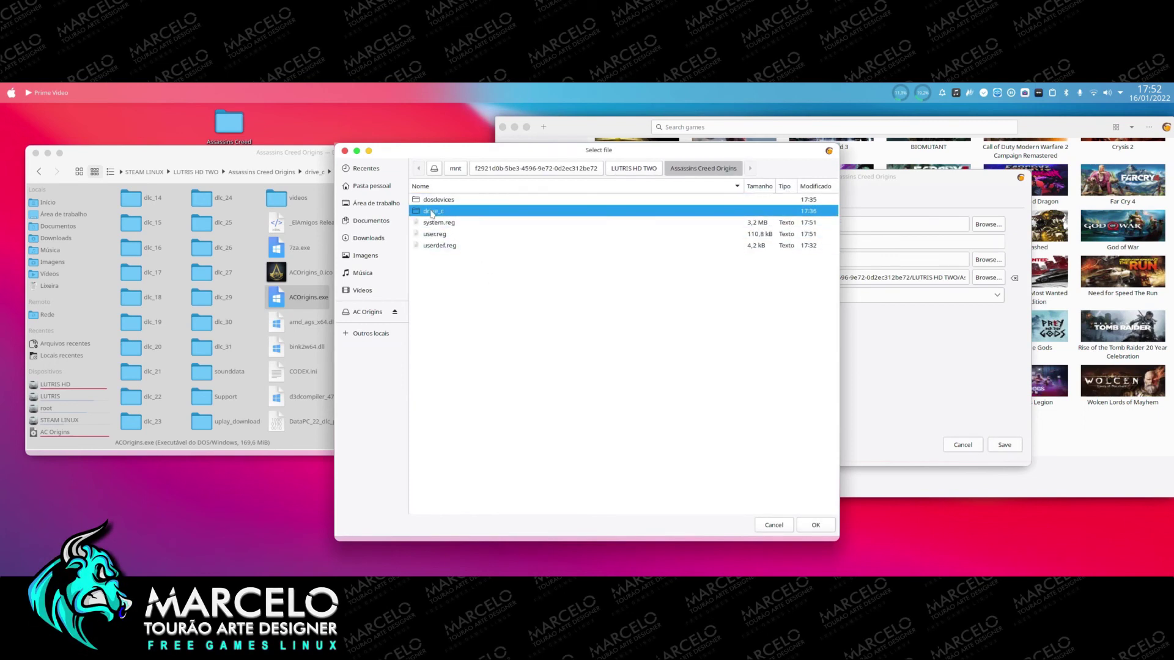
double_click(432, 211)
double_click(445, 209)
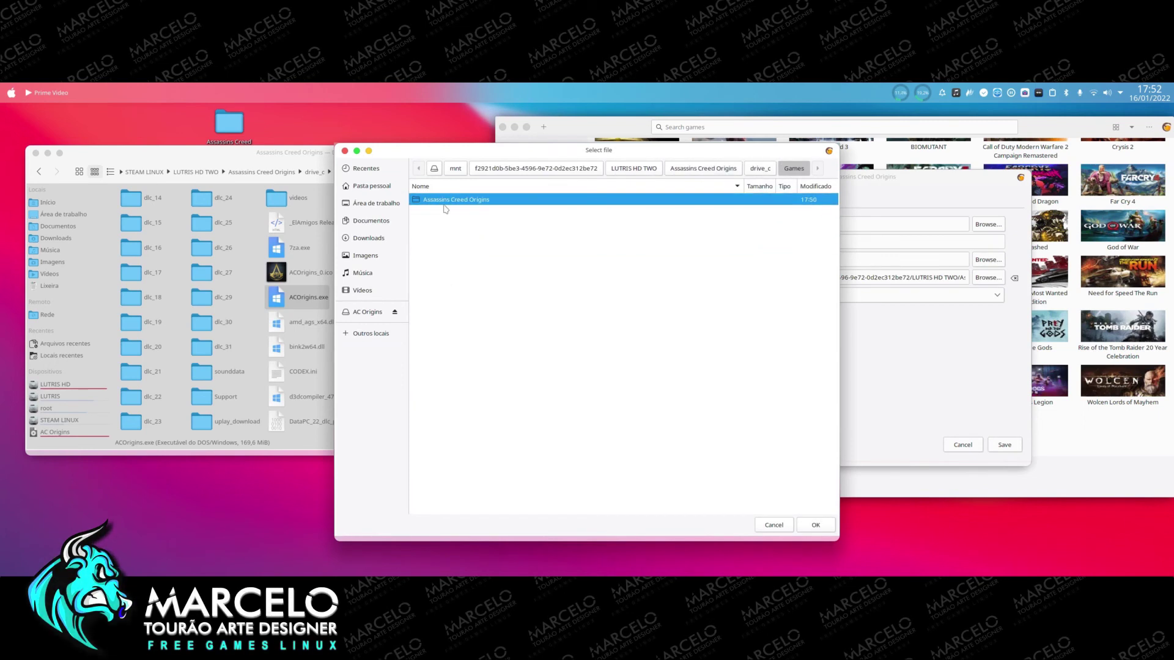
double_click(481, 201)
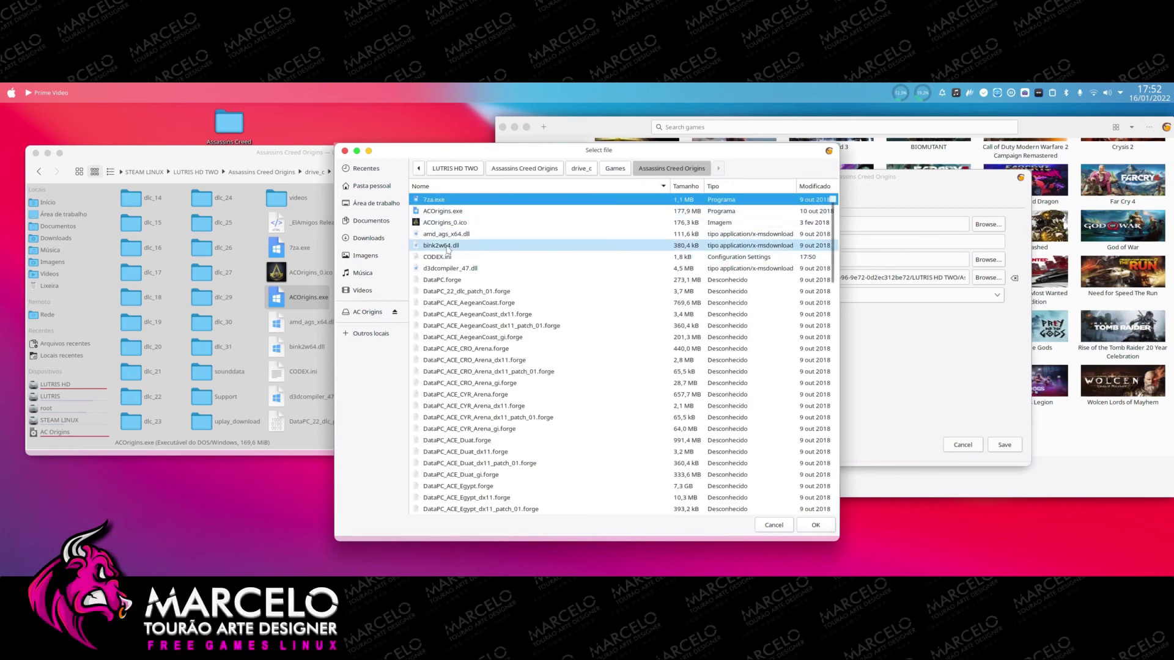
click(453, 218)
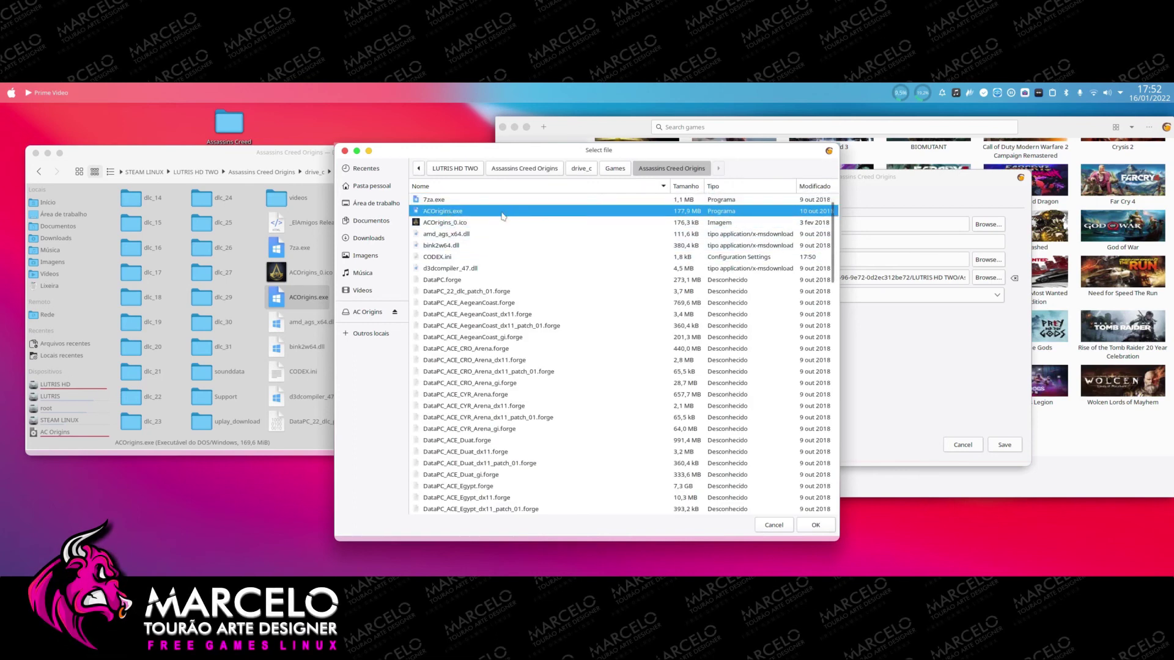
click(817, 526)
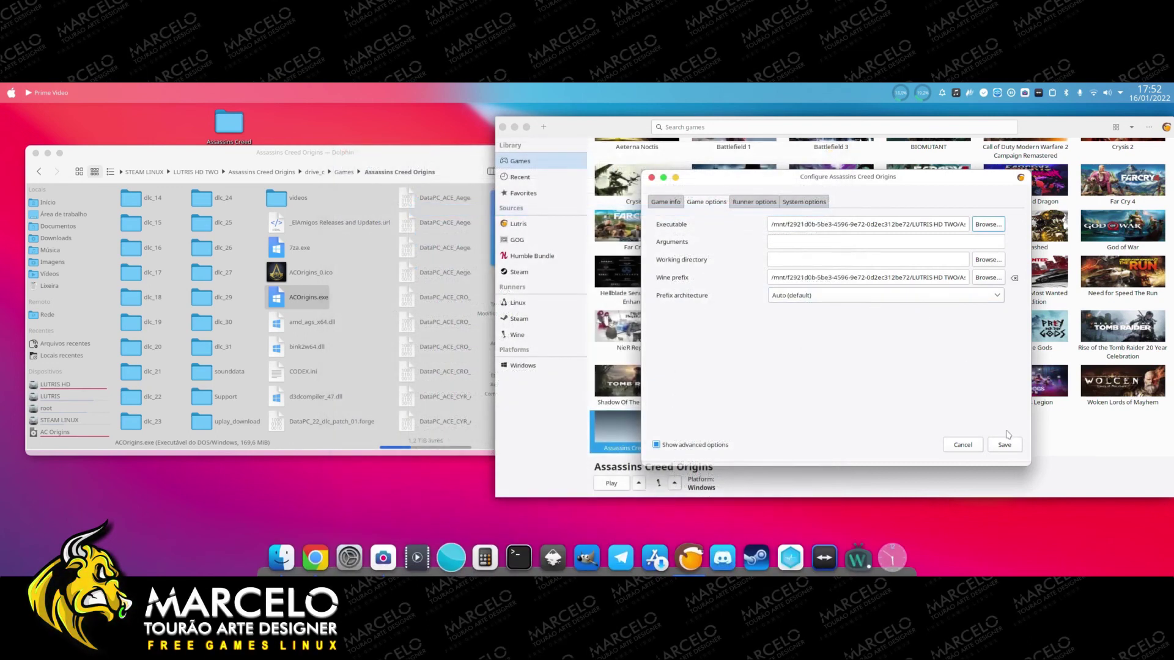
click(1012, 448)
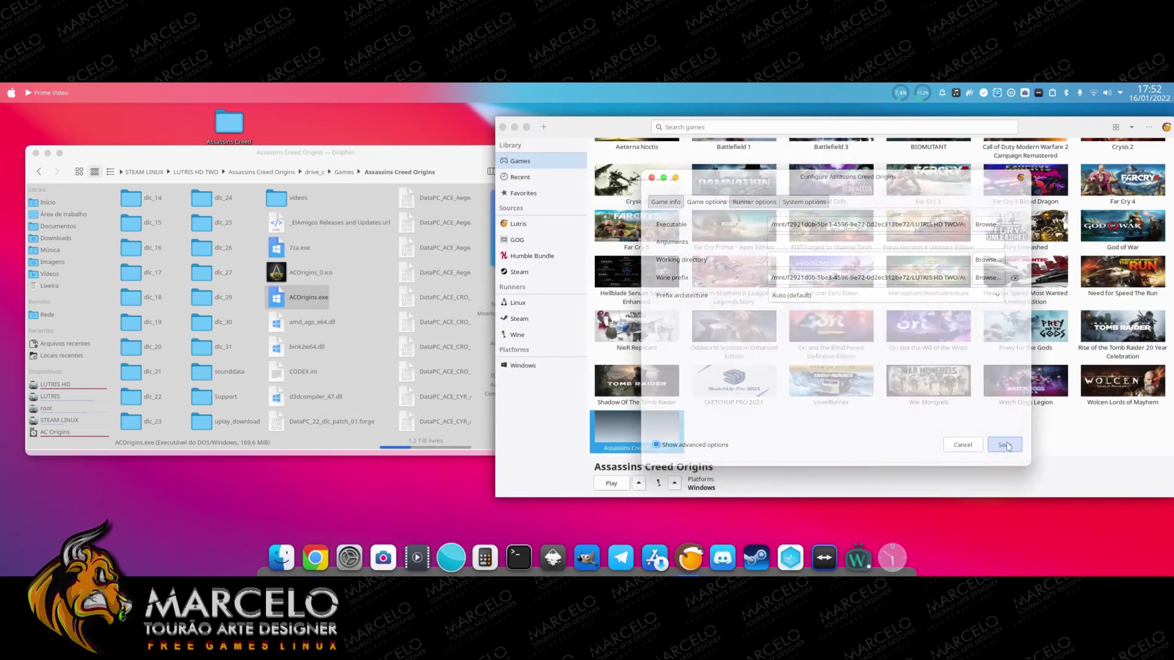